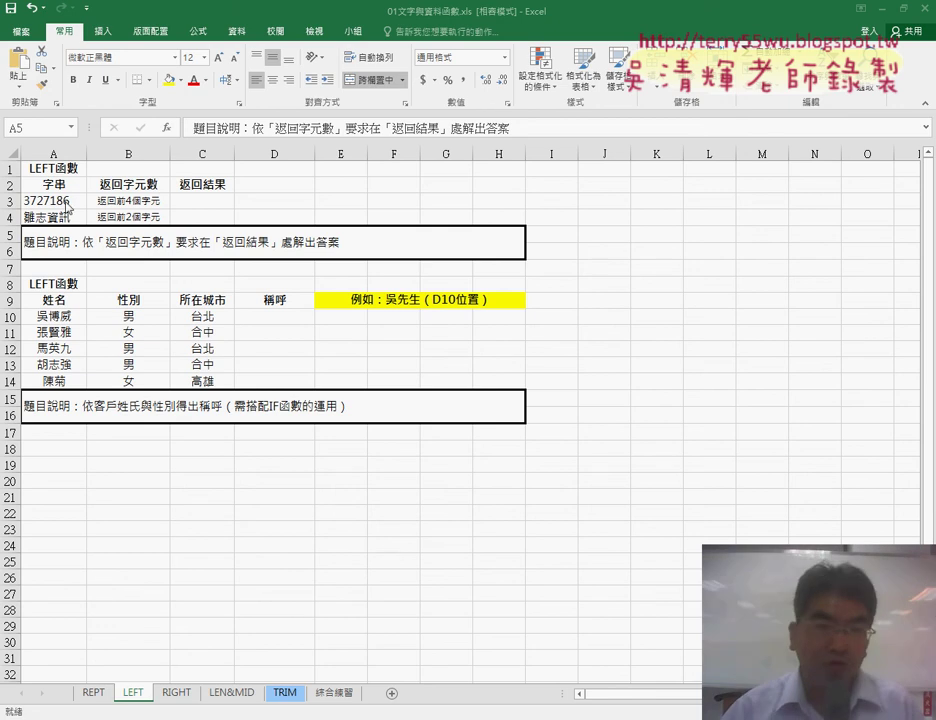
Enter =LEFT(A3,4) in C3 so it returns 3727
left_click(201, 198)
left_click(167, 127)
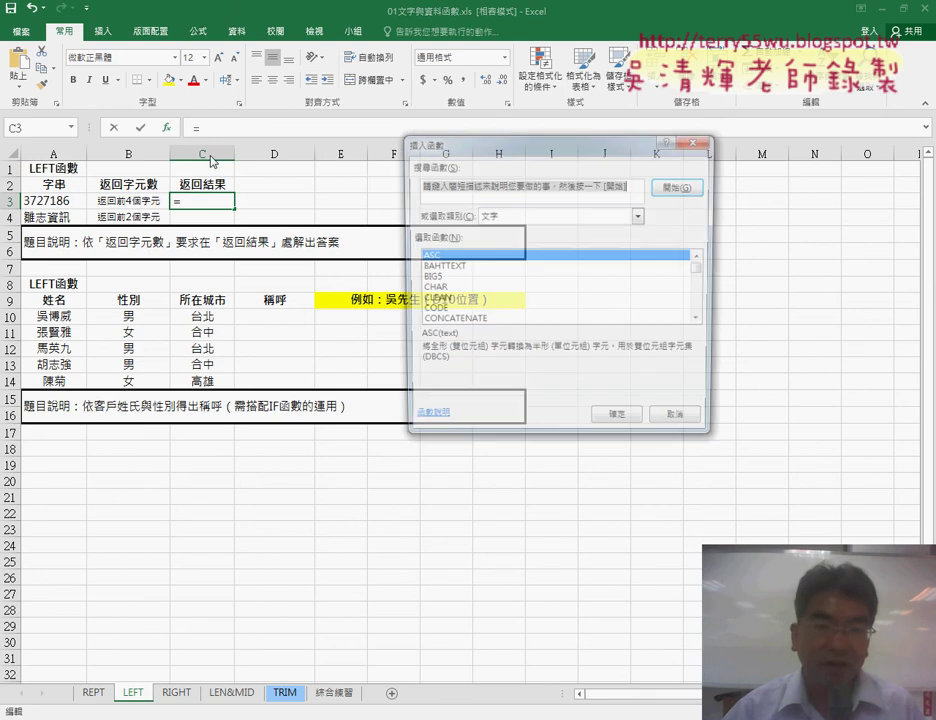
left_click(703, 322)
left_click(466, 289)
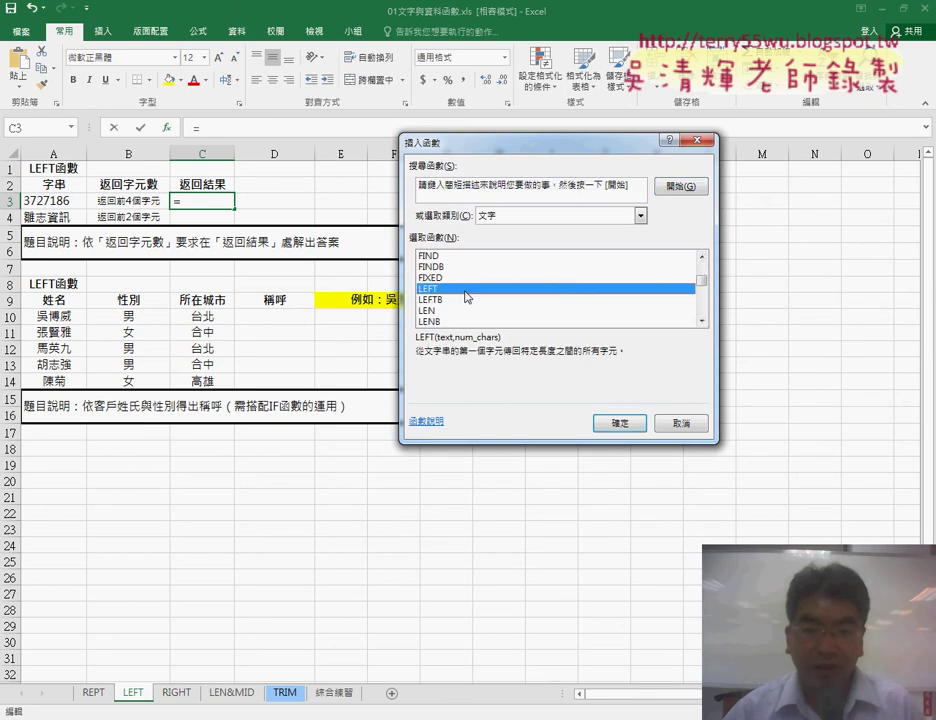
double_click(466, 290)
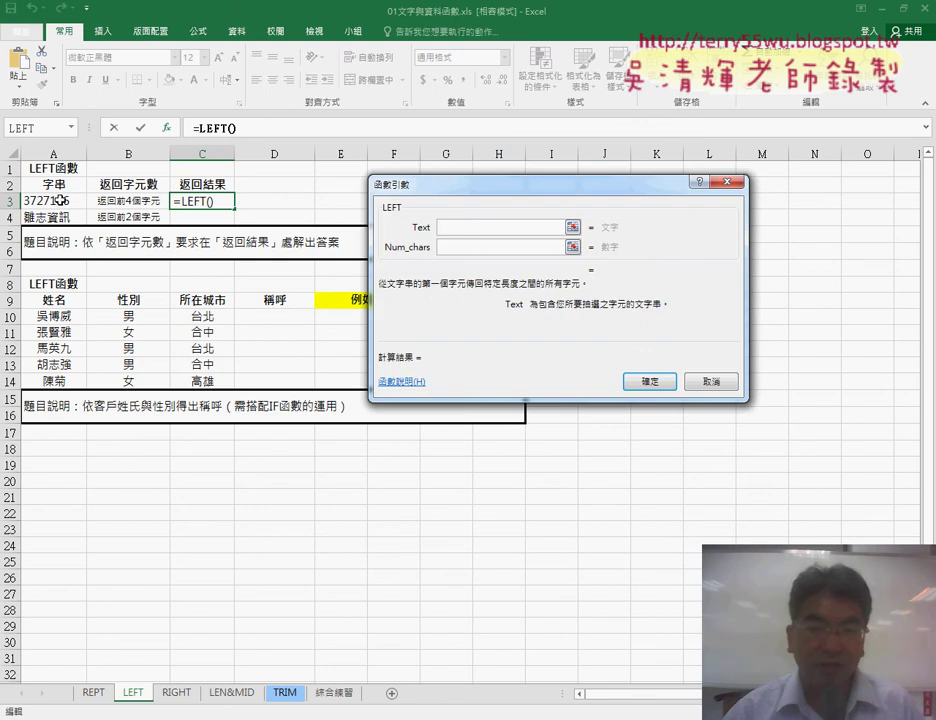
left_click(47, 200)
left_click(451, 248)
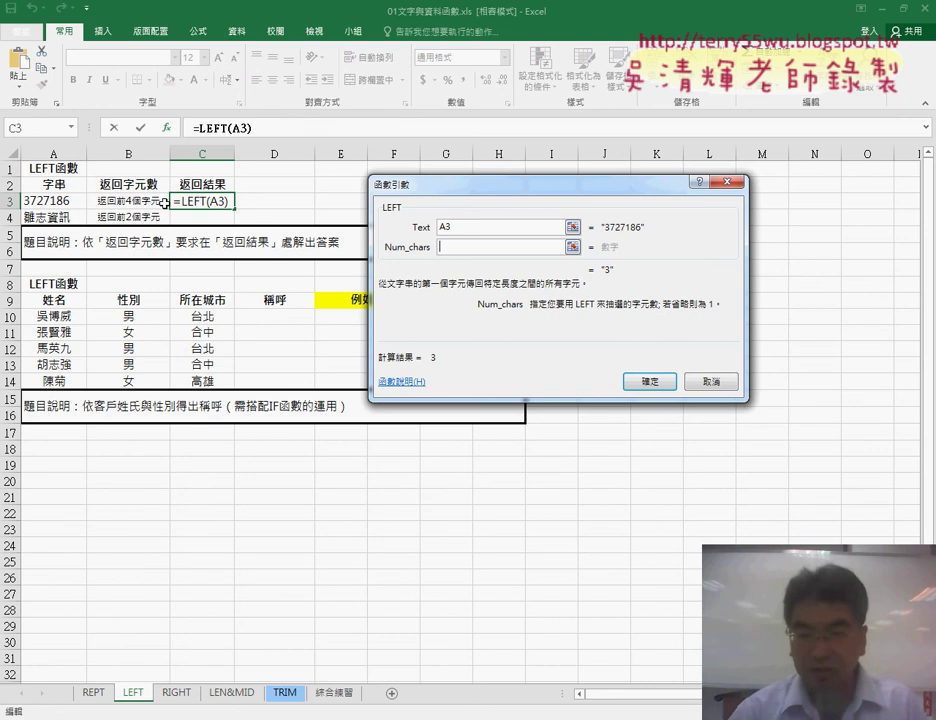
type("4")
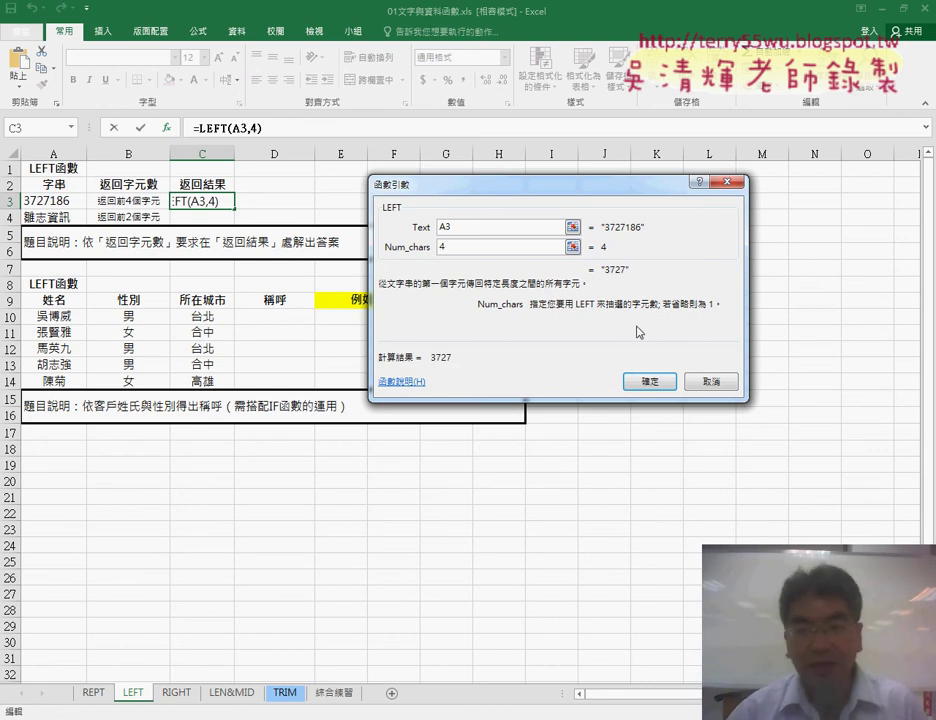
left_click(653, 381)
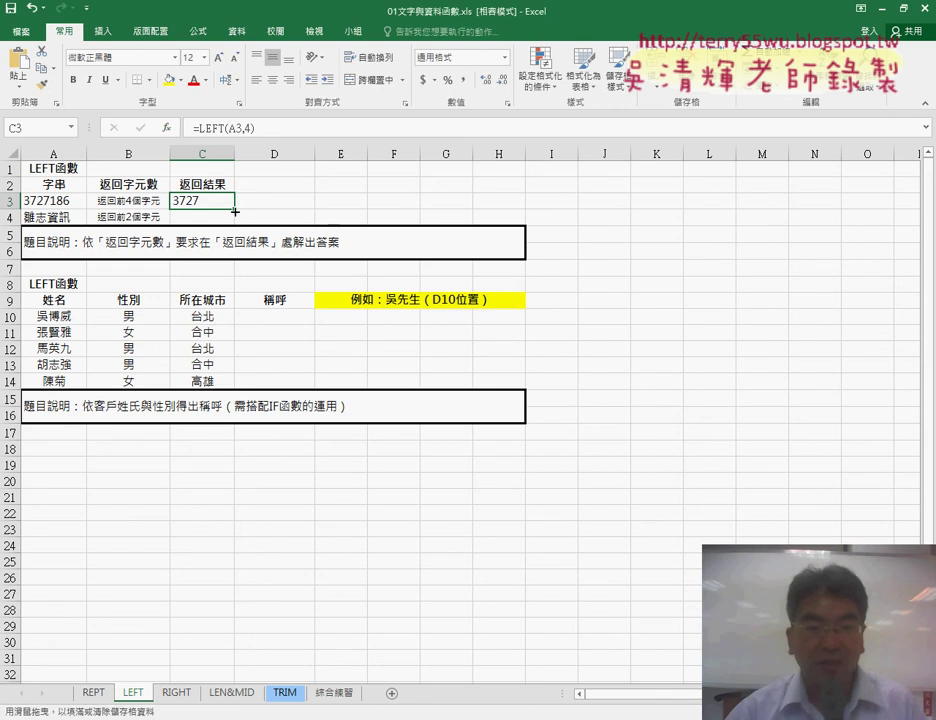
Copy the formula to C4 and change it to =LEFT(A4,2), returning 雜志
left_click_drag(233, 209, 233, 219)
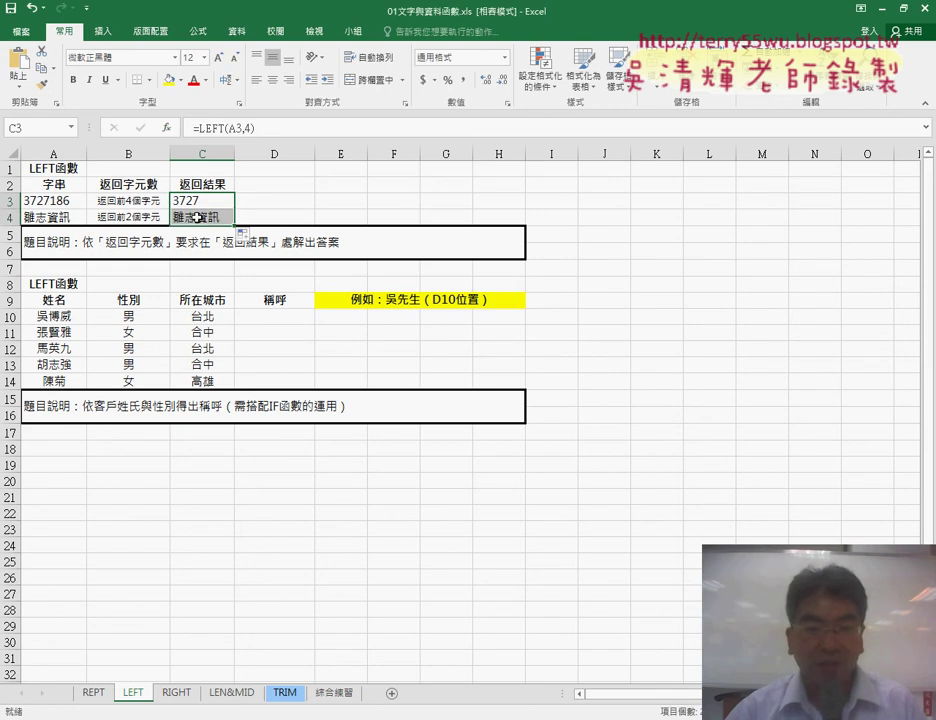
left_click(248, 128)
key("BackSpace")
key("BackSpace")
type("2")
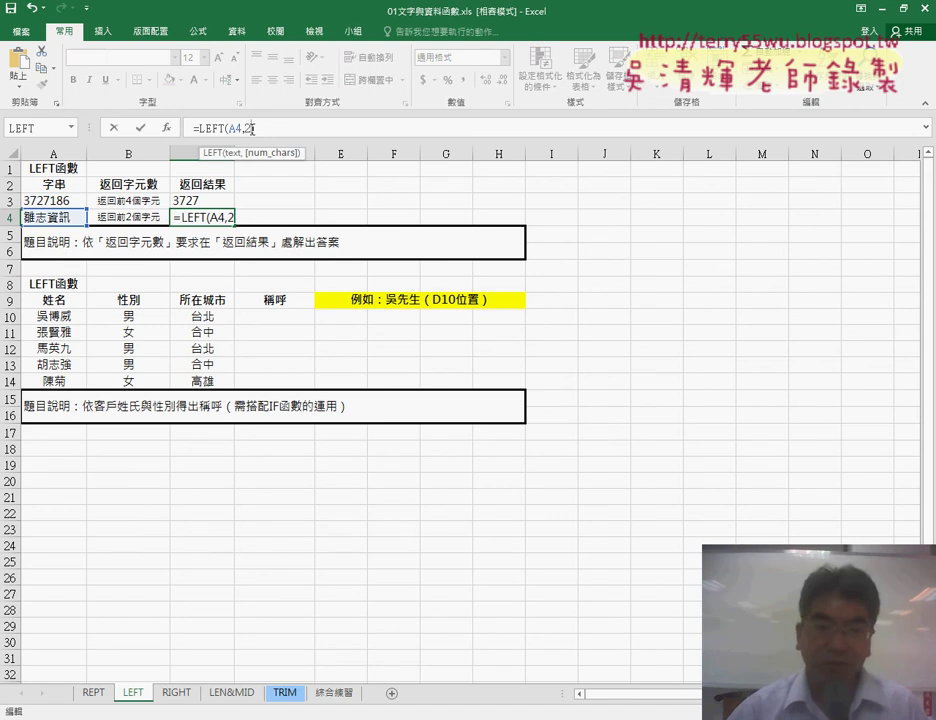
type(")")
left_click(143, 128)
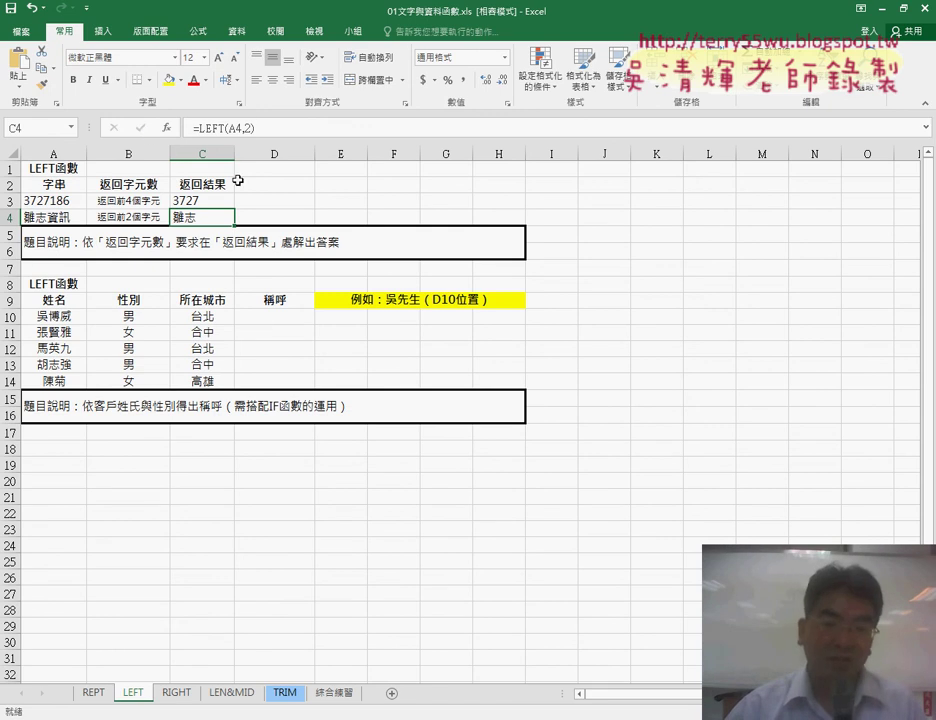
left_click(54, 316)
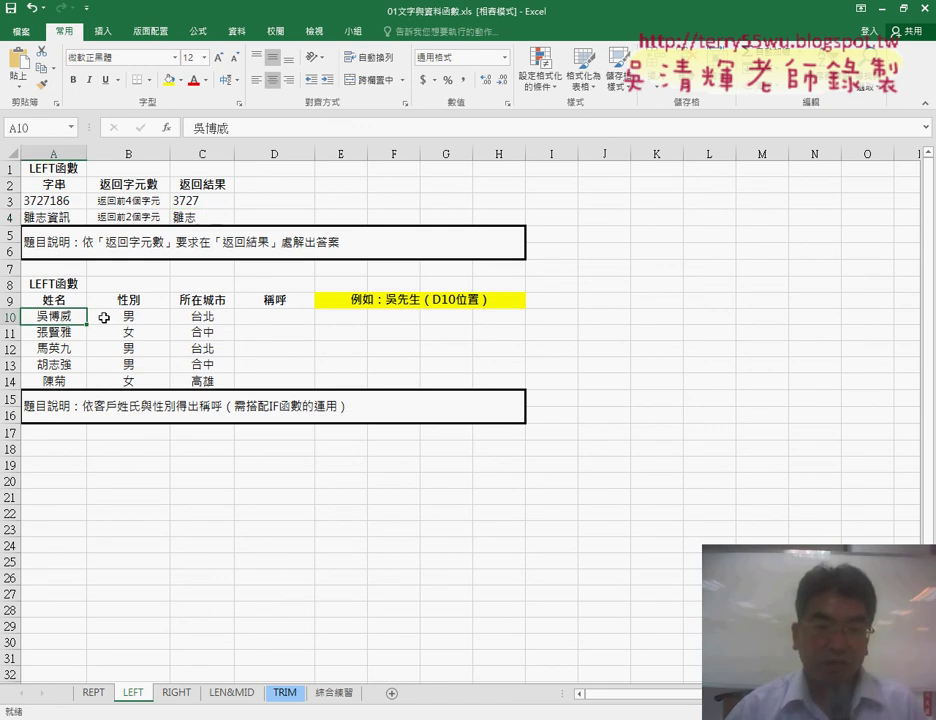
left_click(258, 319)
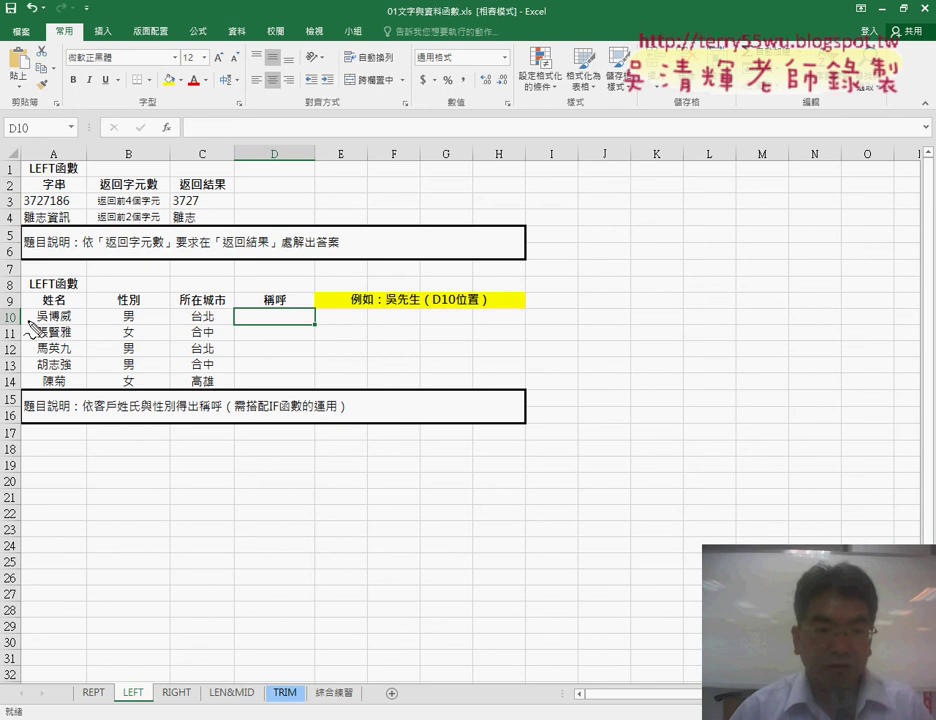
left_click_drag(48, 312, 46, 313)
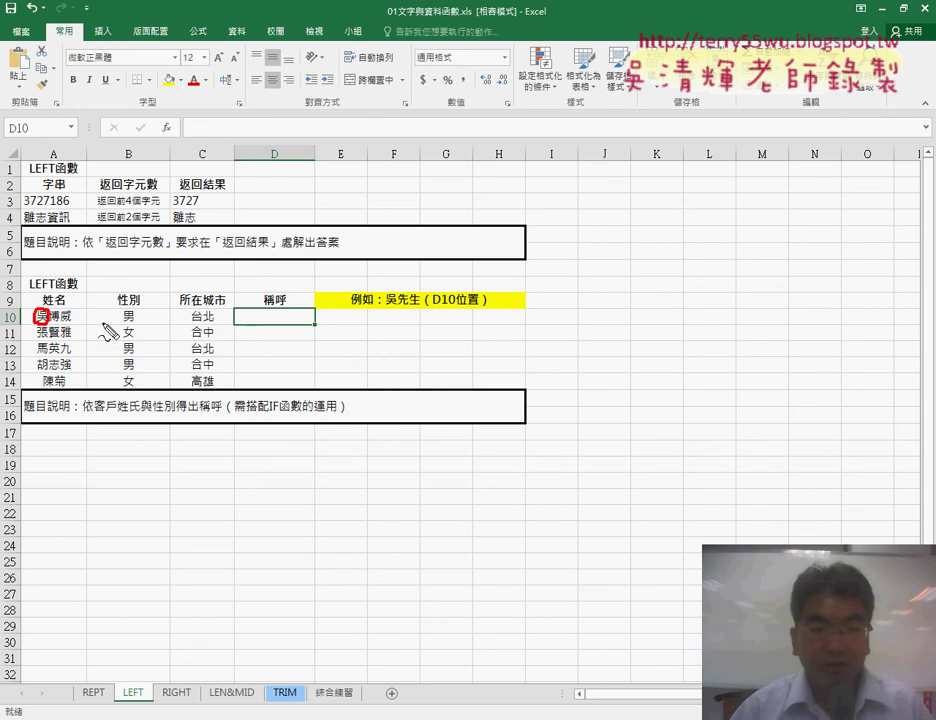
left_click_drag(126, 309, 128, 324)
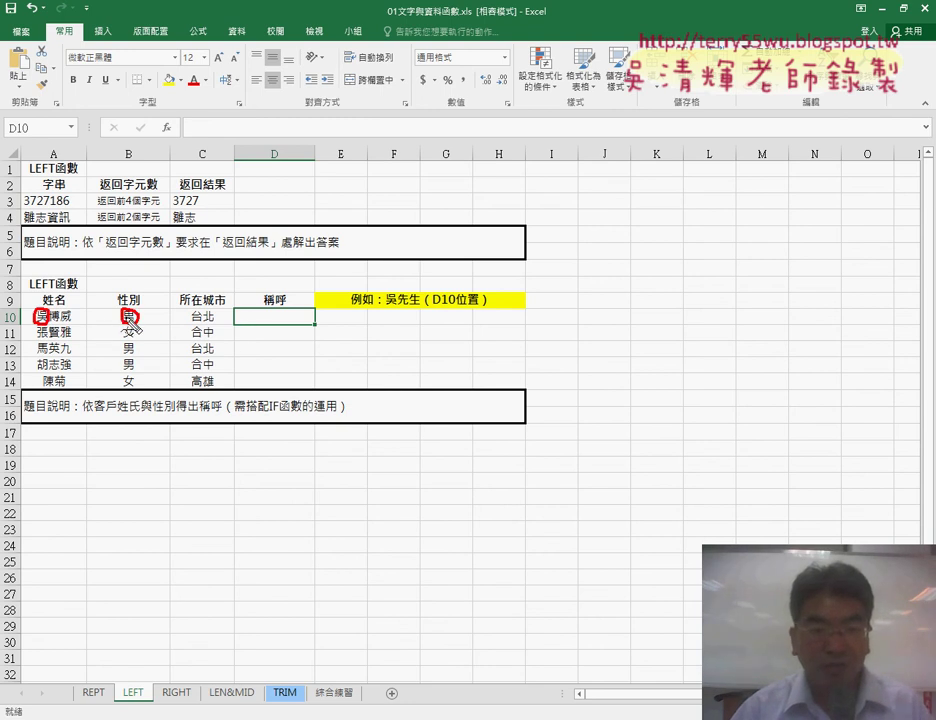
left_click_drag(45, 327, 46, 337)
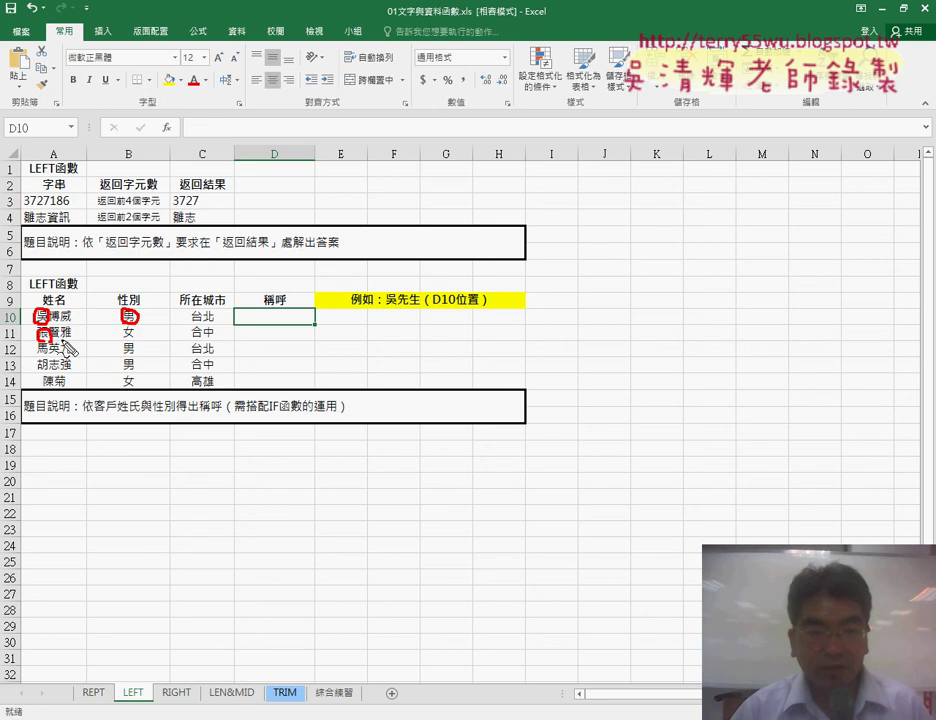
left_click_drag(126, 327, 130, 340)
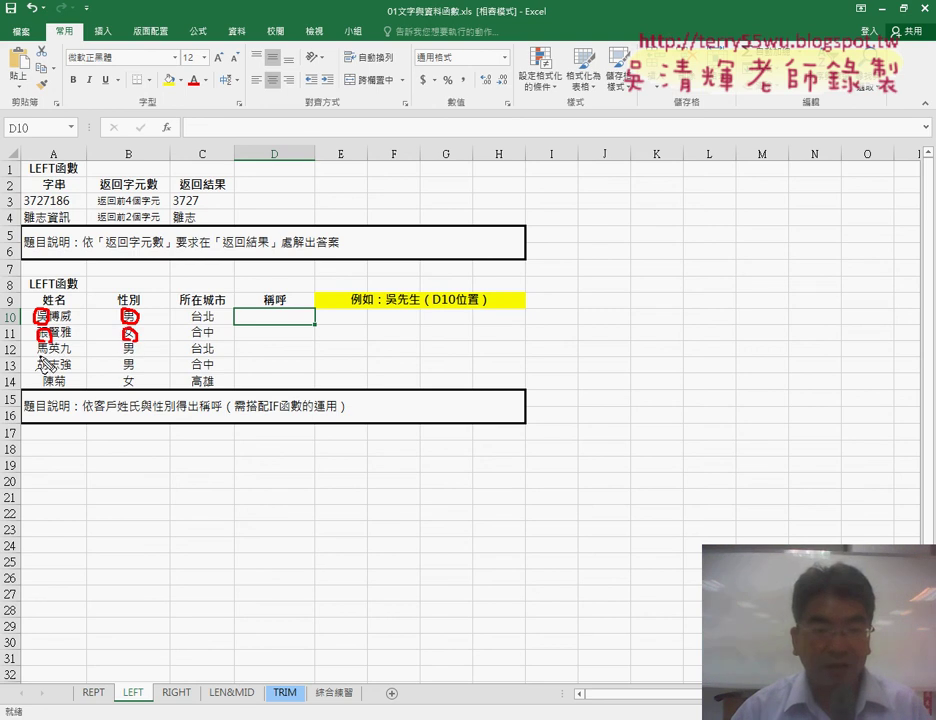
left_click_drag(44, 341, 41, 355)
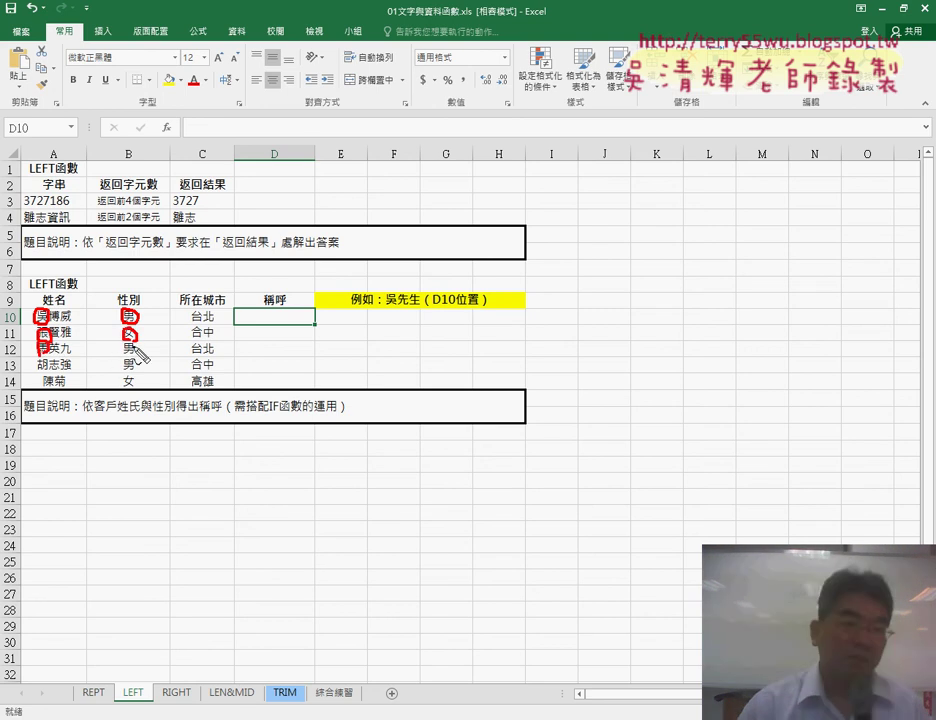
key("Escape")
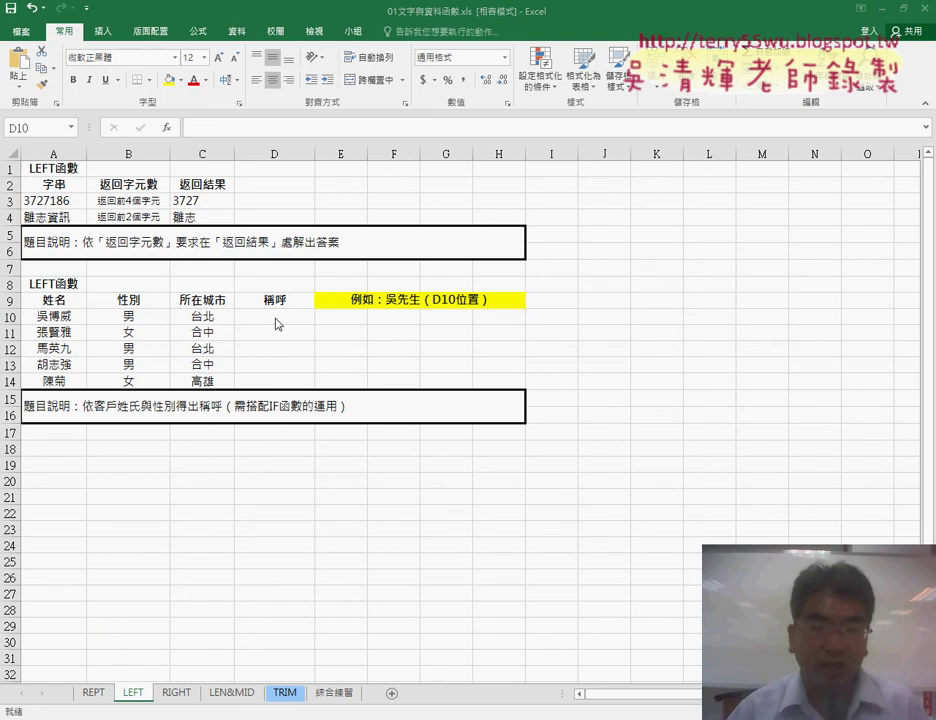
left_click(270, 316)
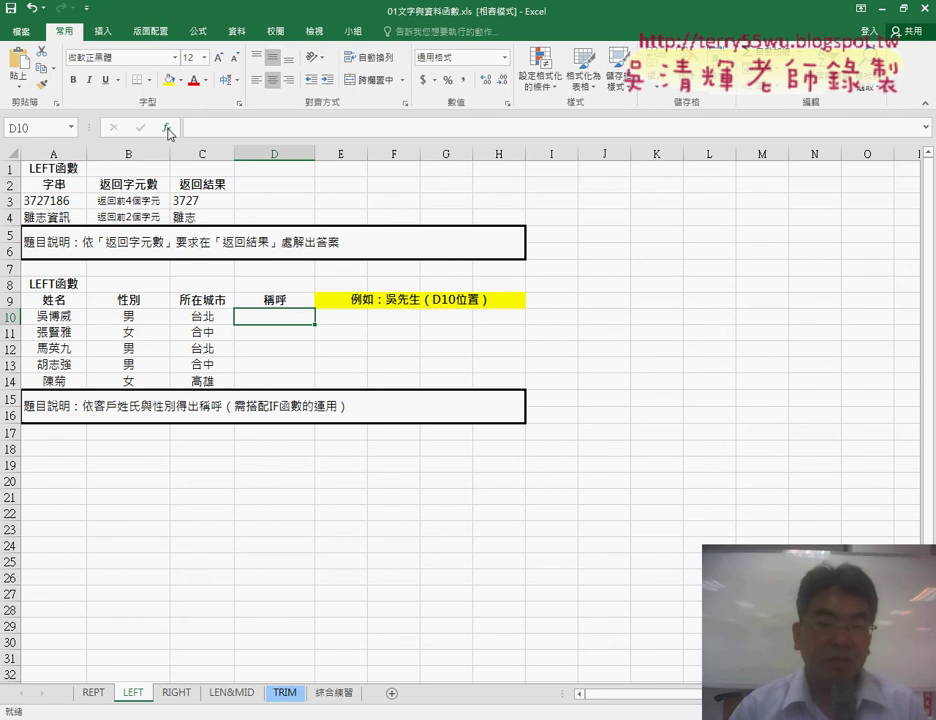
Enter =LEFT(A10,1) in D10 to pull the surname from A10
left_click(167, 128)
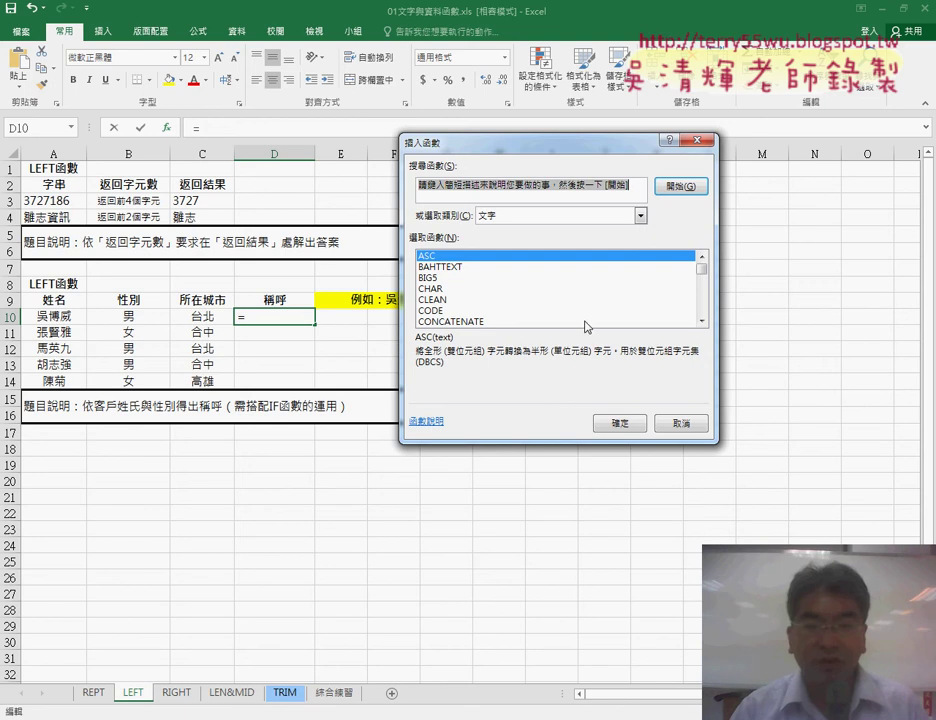
scroll(590, 326, "down", 3)
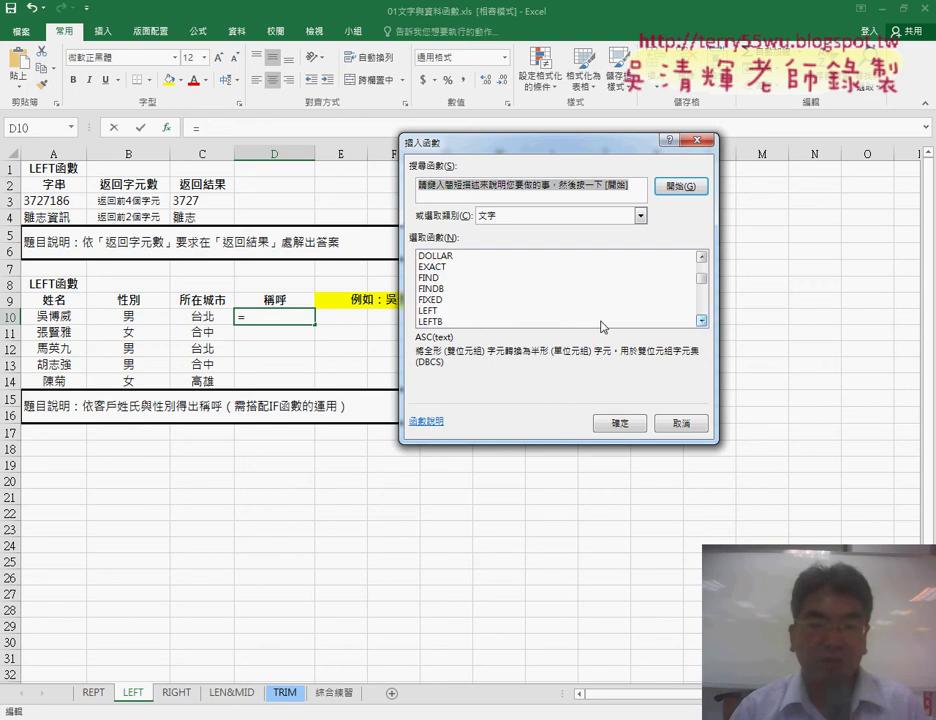
double_click(429, 310)
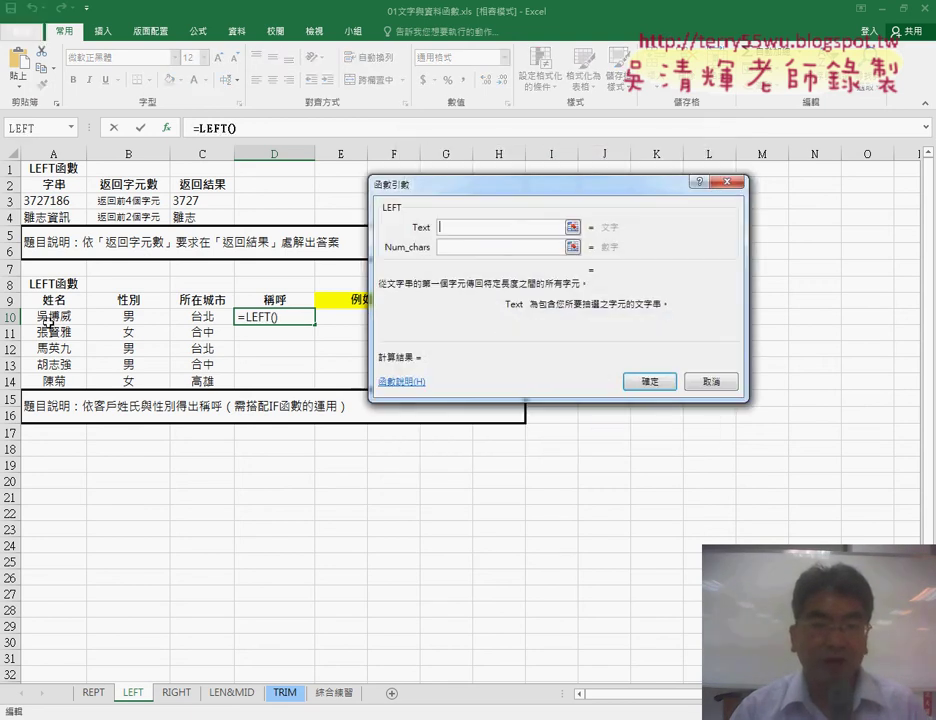
left_click(49, 318)
left_click(445, 248)
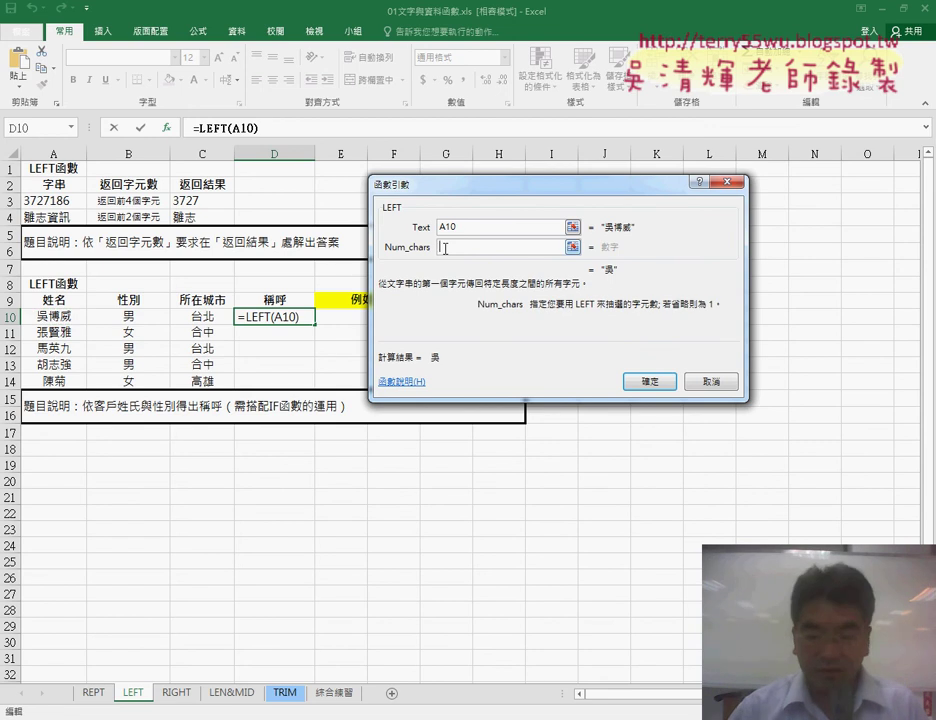
type("1")
left_click(650, 382)
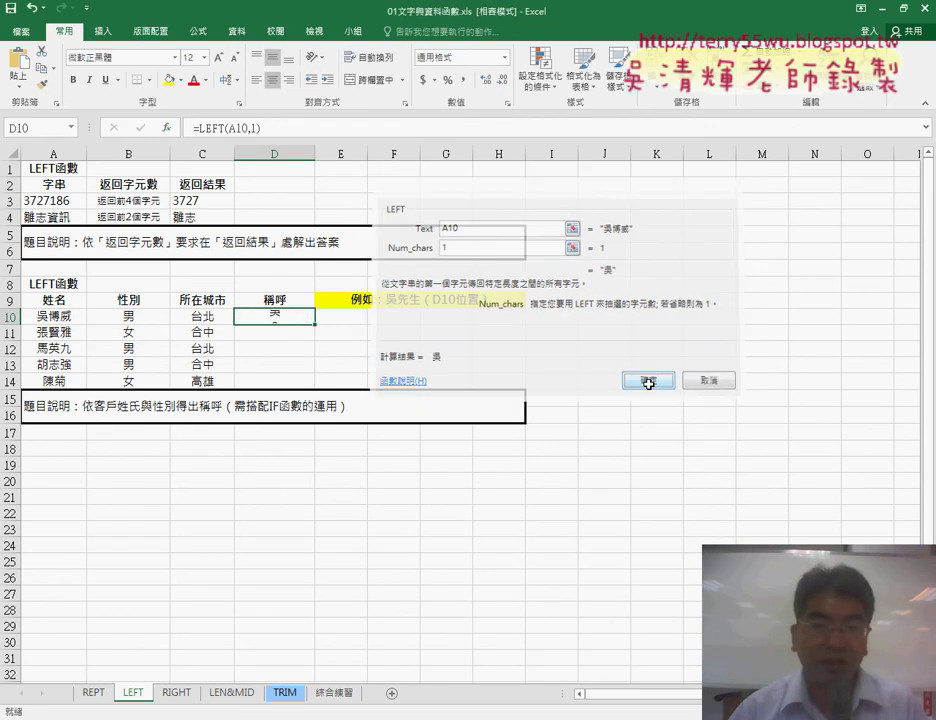
Append &"先生" to D10's formula
left_click(302, 134)
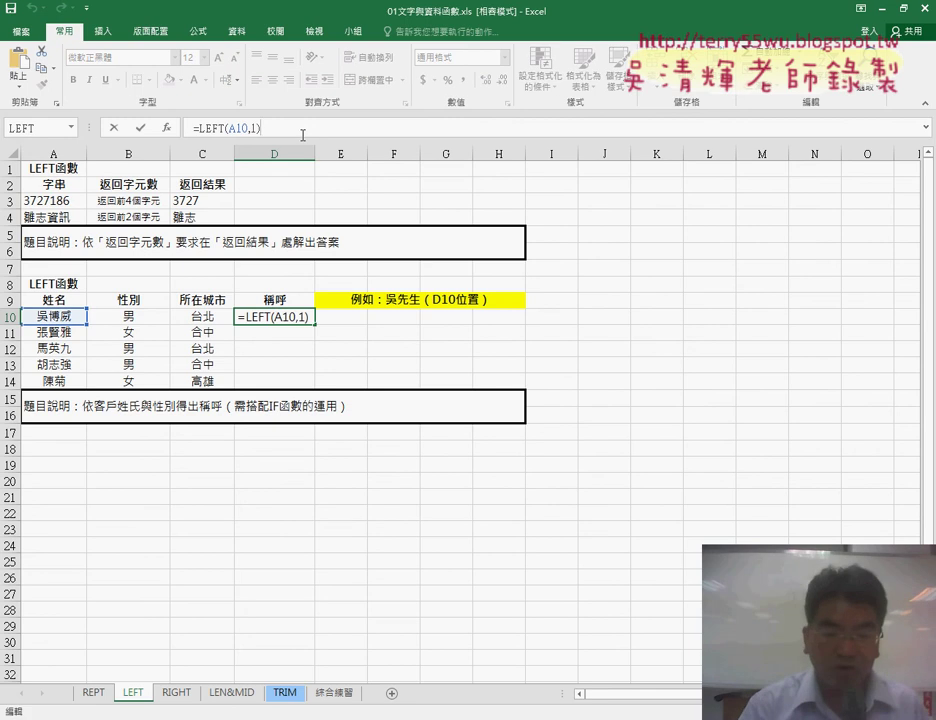
type("&")
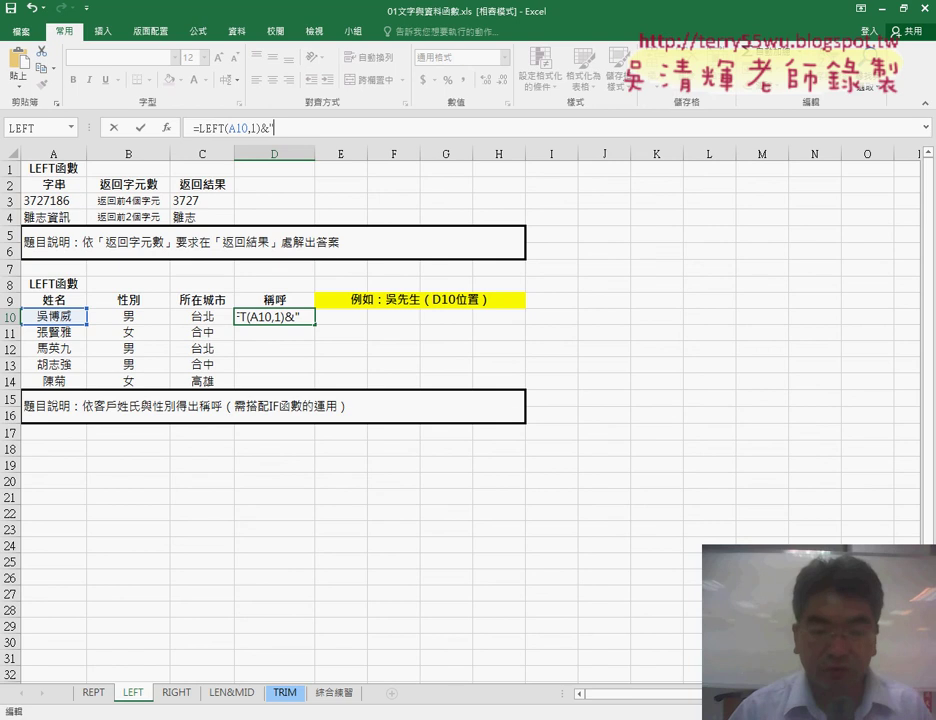
type("ㄒ")
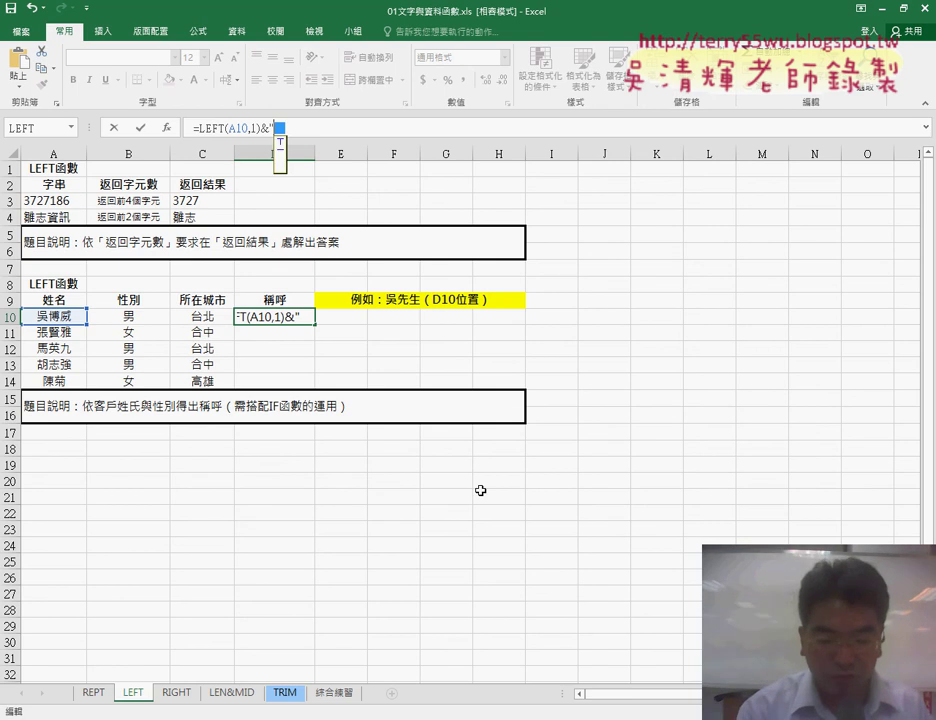
type("先")
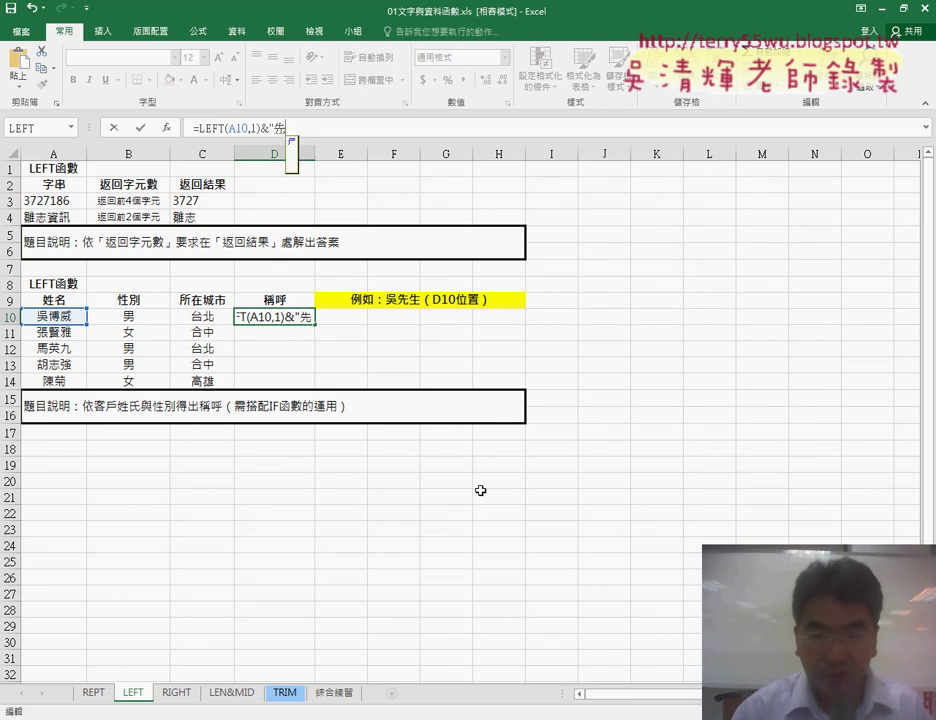
type("生\"")
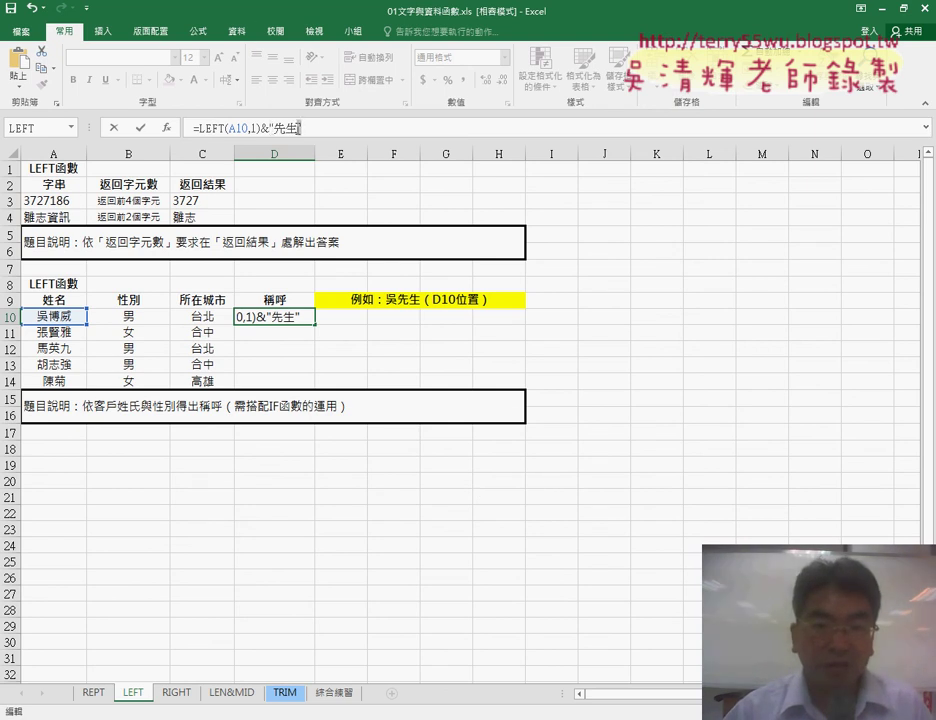
left_click_drag(270, 128, 304, 128)
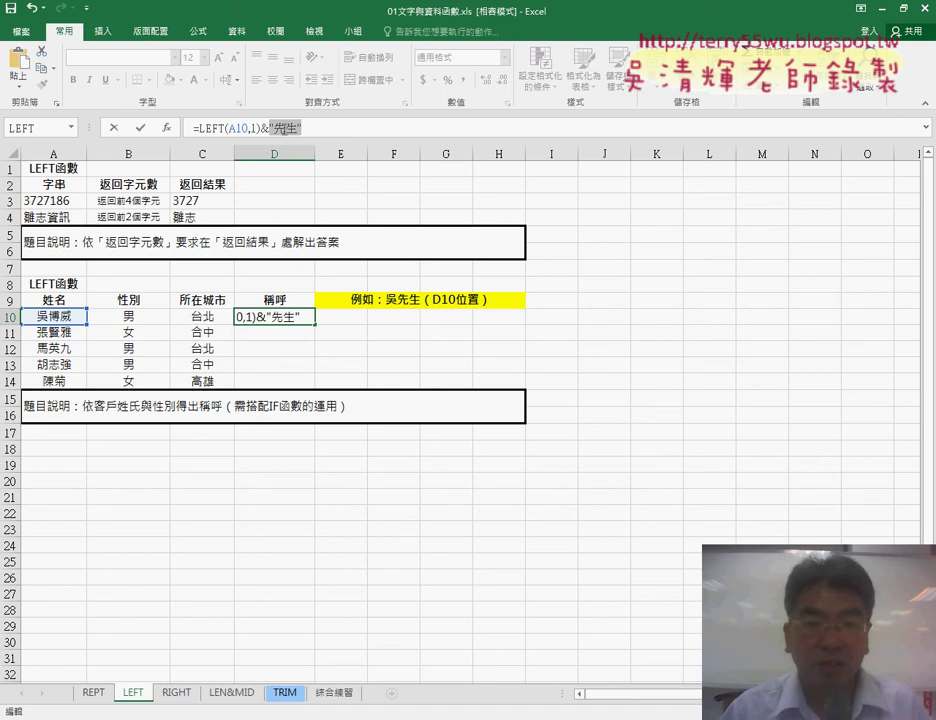
Fill D10's salutation formula down to D14, giving 張先生, 馬先生, 胡先生 and 陳先生
left_click(140, 129)
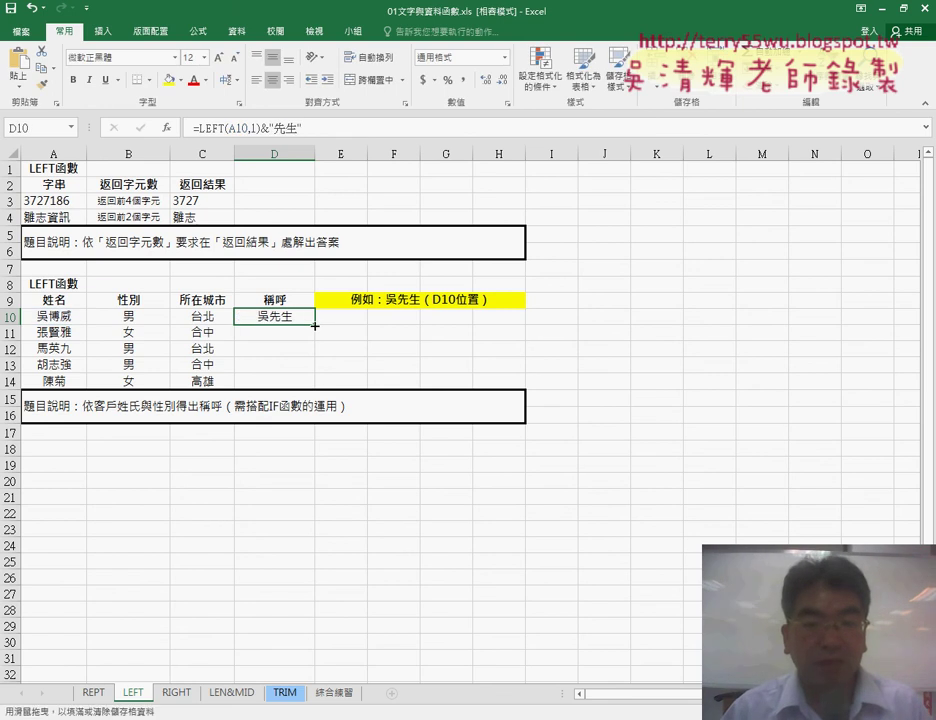
left_click_drag(316, 325, 378, 382)
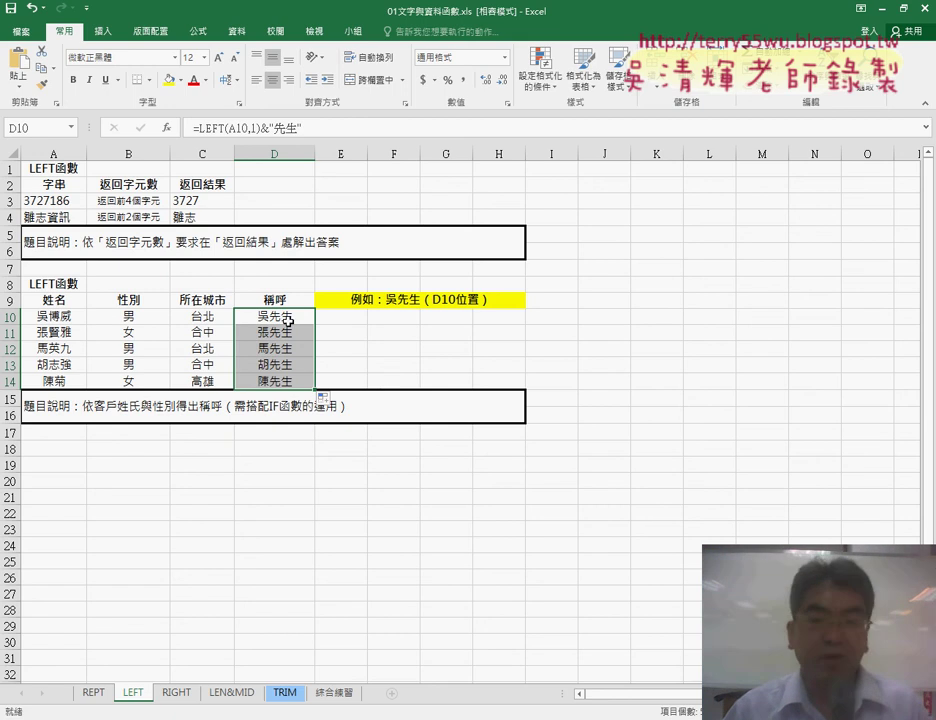
left_click(305, 316)
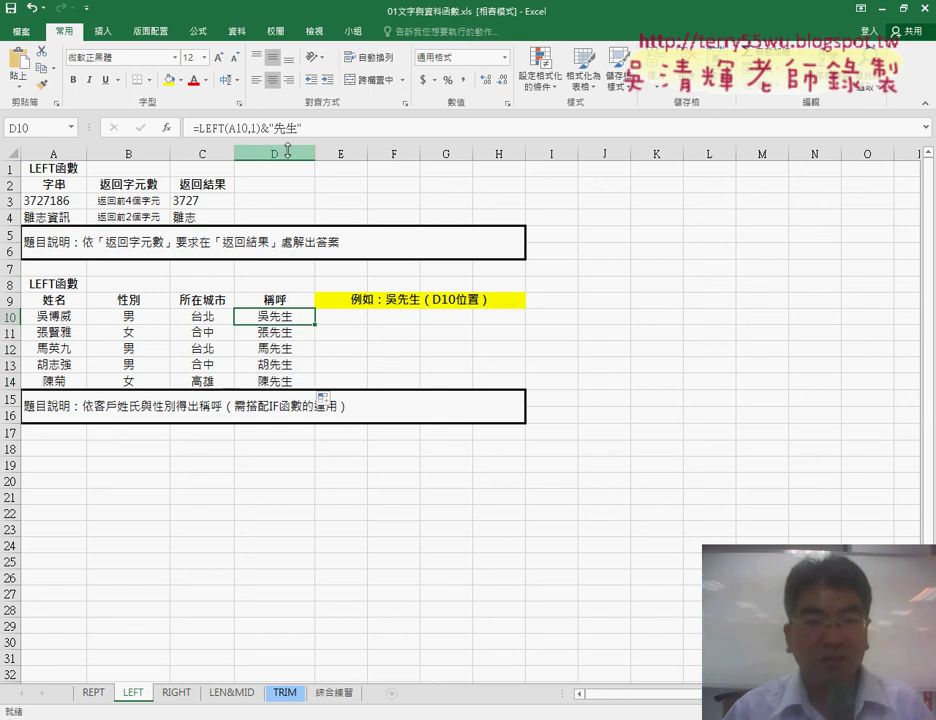
Cut 先生 from D10's formula, leaving =LEFT(A10,1)&, and highlight the gender in B10
left_click_drag(268, 128, 301, 128)
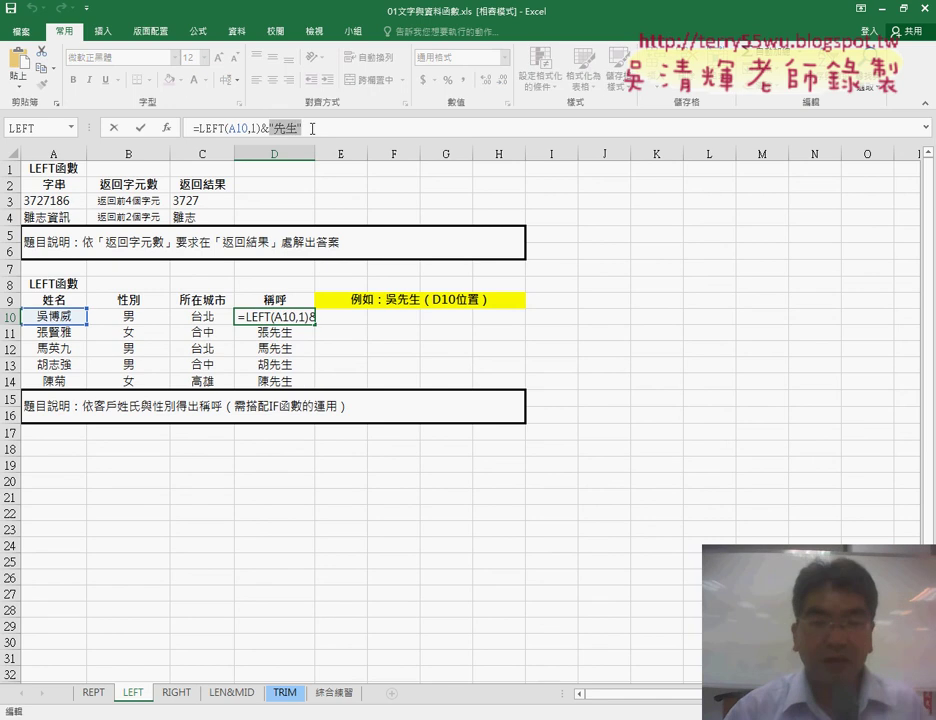
key("BackSpace")
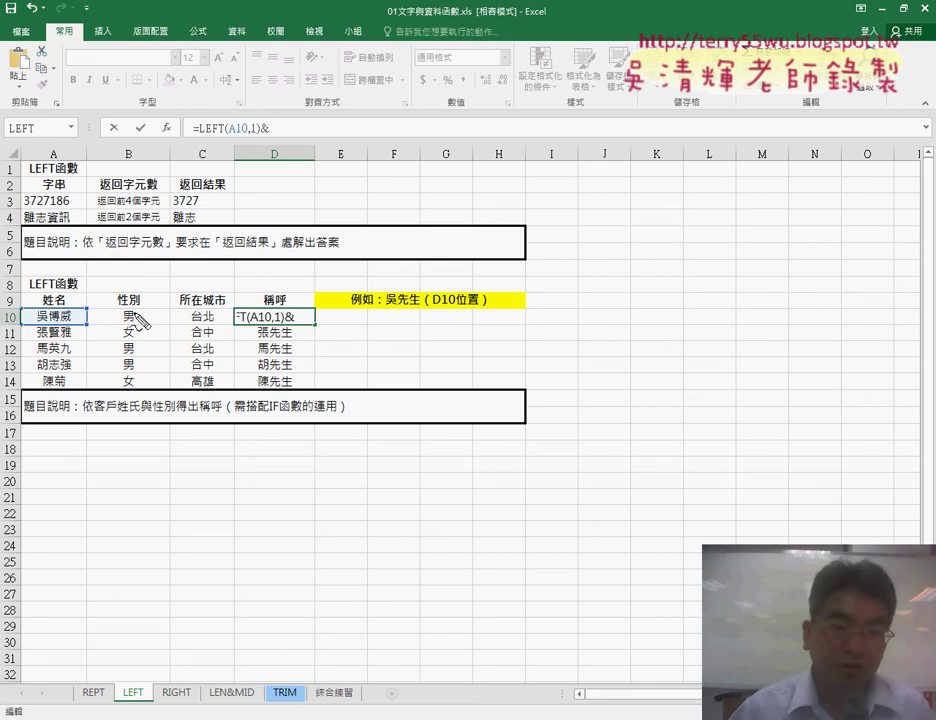
left_click(125, 318)
mouse_move(125, 318)
left_mouse_down()
mouse_move(148, 323)
mouse_move(153, 312)
left_mouse_up()
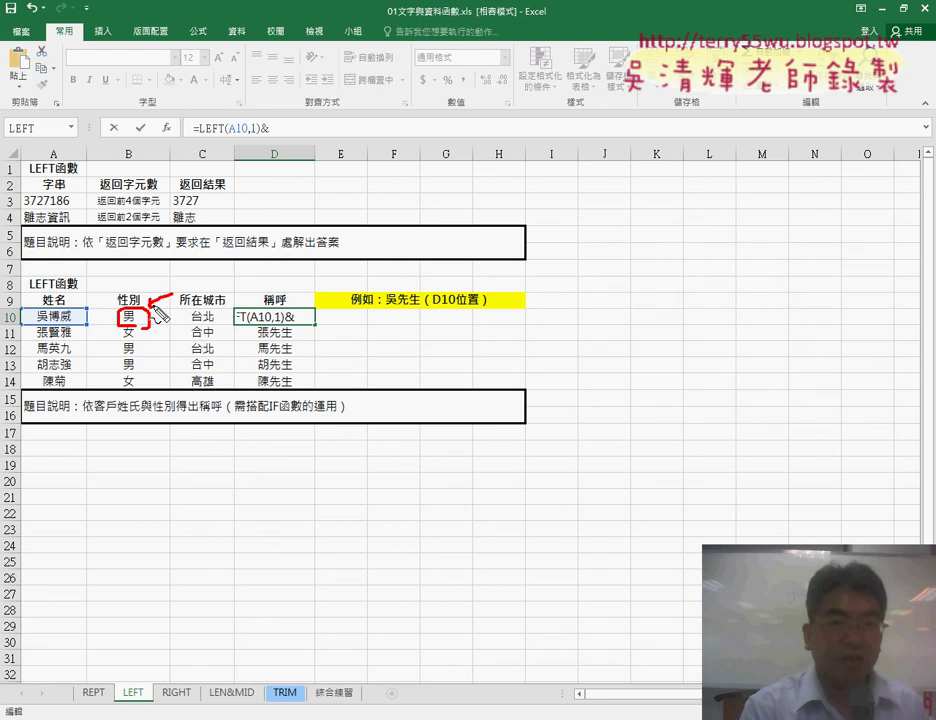
key("Escape")
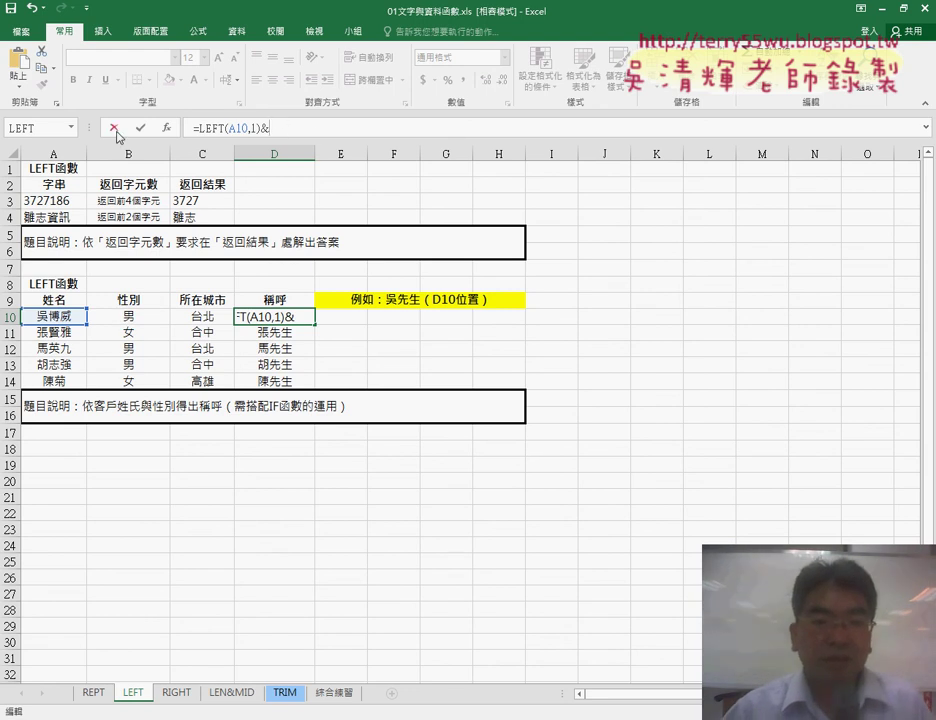
Append IF from the 邏輯 category to D10, giving =LEFT(A10,1)&IF()
left_click(72, 129)
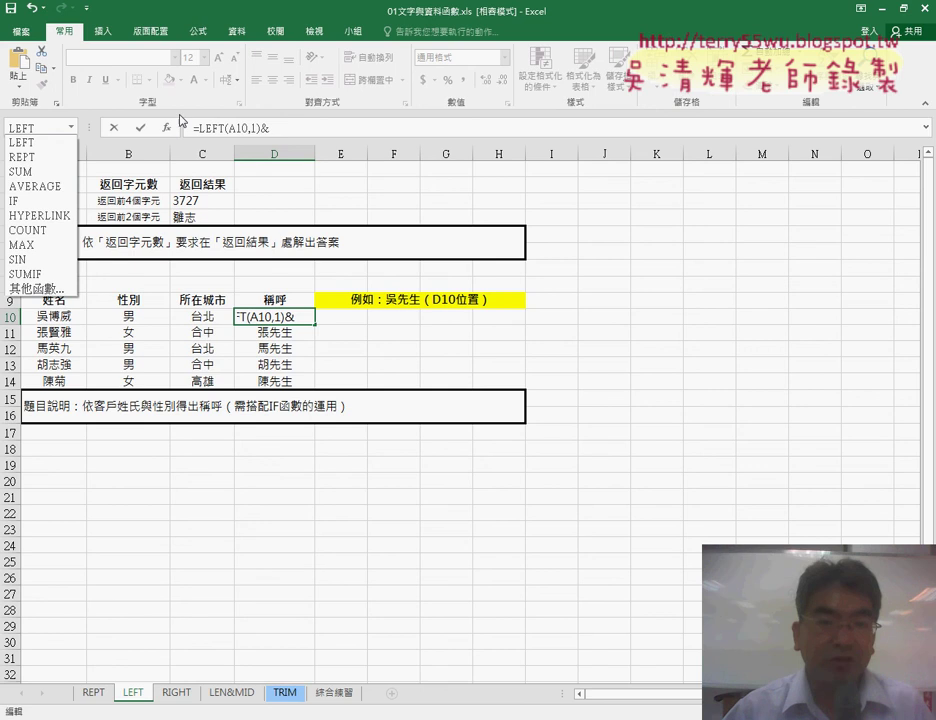
left_click(170, 131)
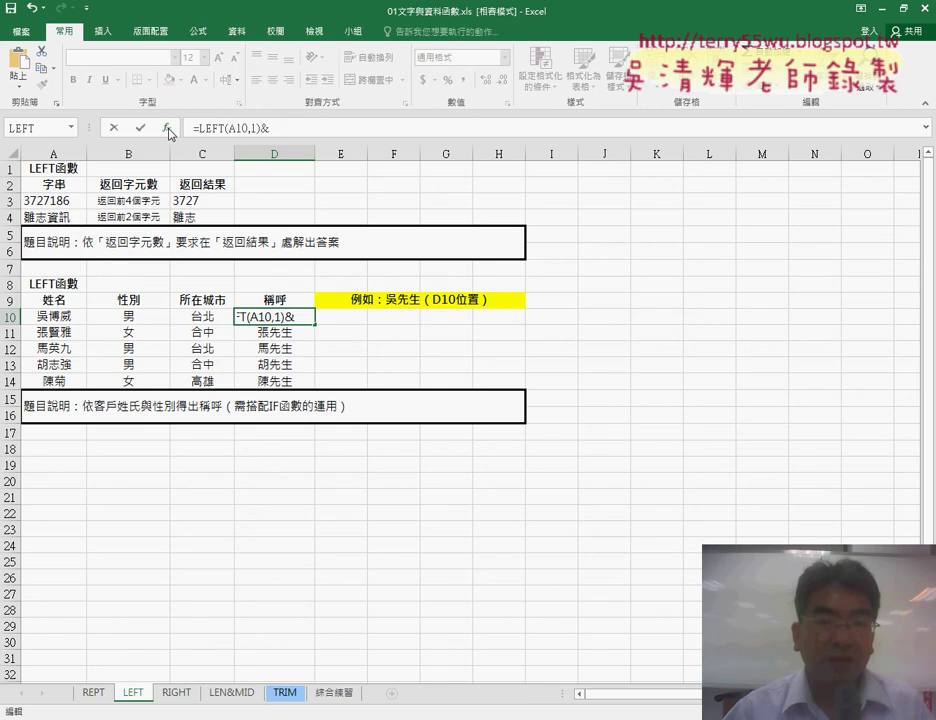
left_click(73, 129)
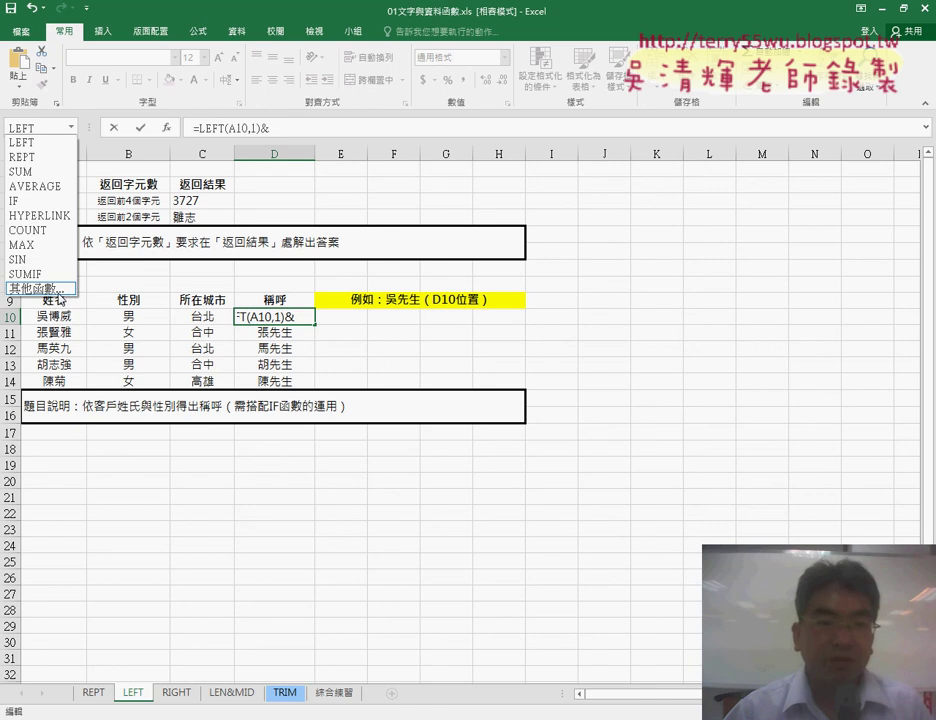
left_click(59, 294)
left_click(563, 221)
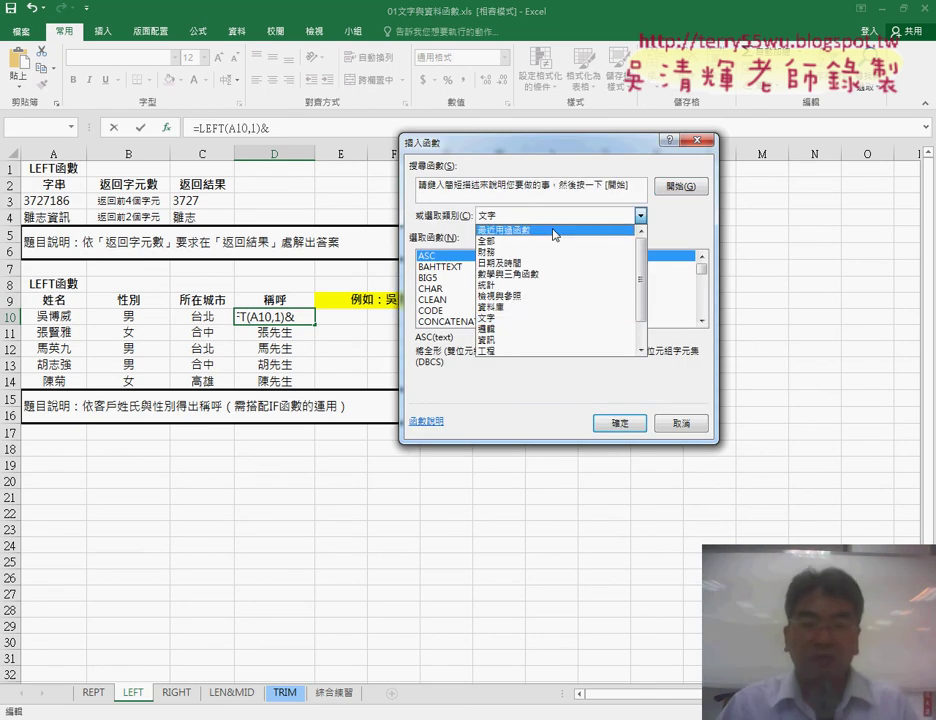
left_click(541, 329)
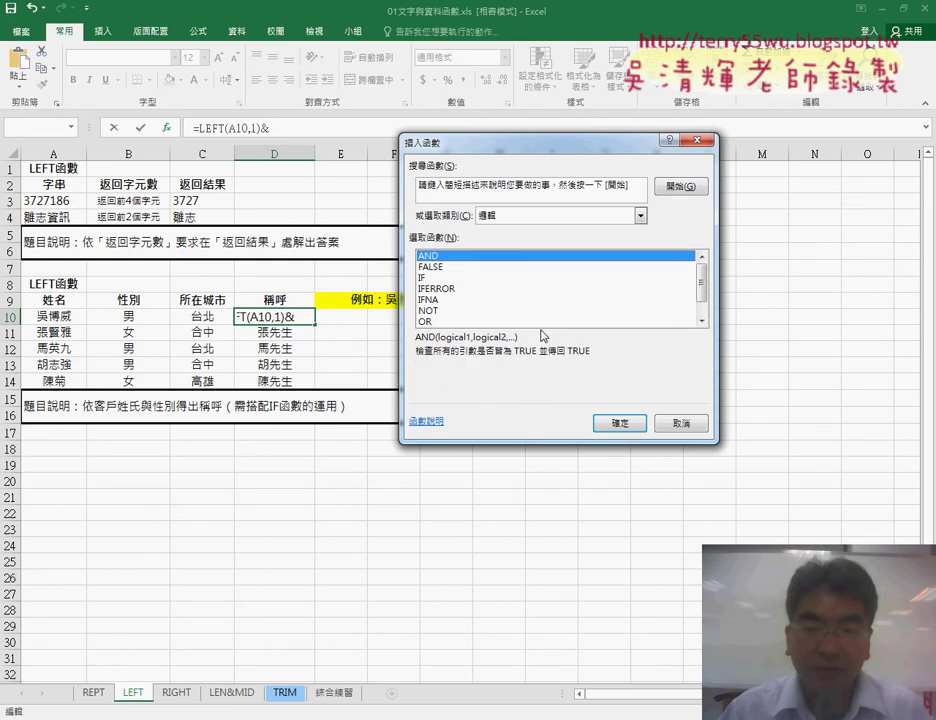
left_click(430, 279)
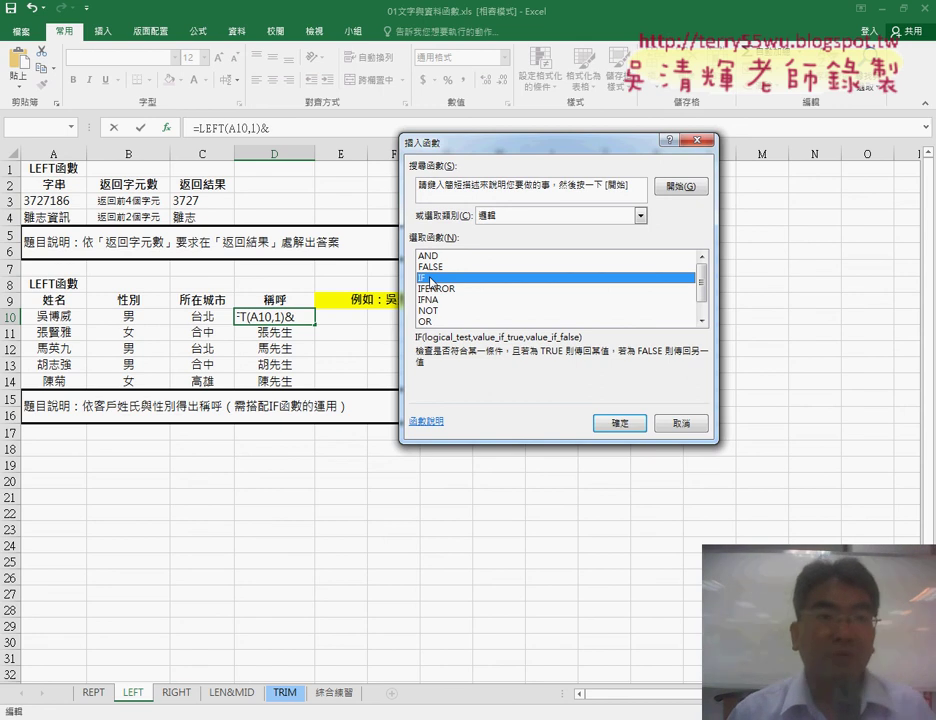
left_click(621, 425)
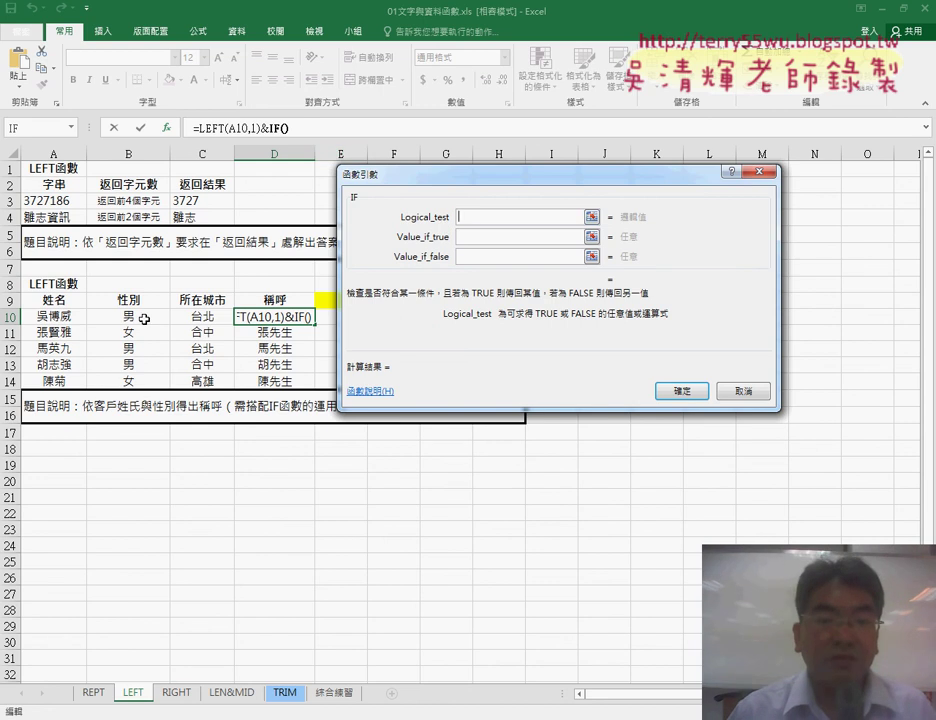
Give IF the condition B10="男" with results "先生" and "小姐", so D10 shows 吳先生
left_click(145, 319)
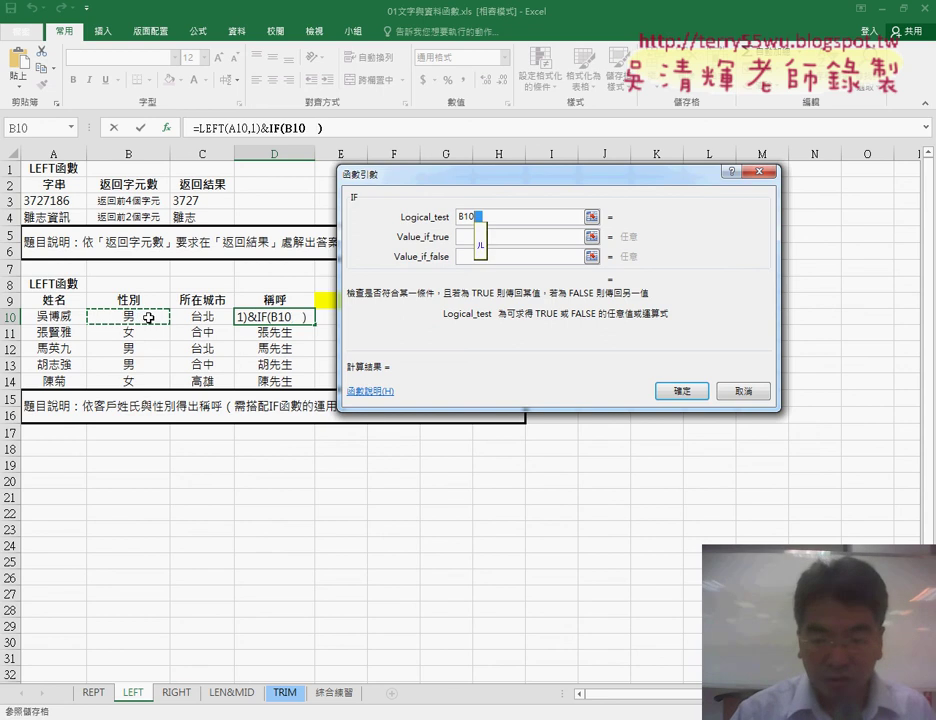
type("=\"")
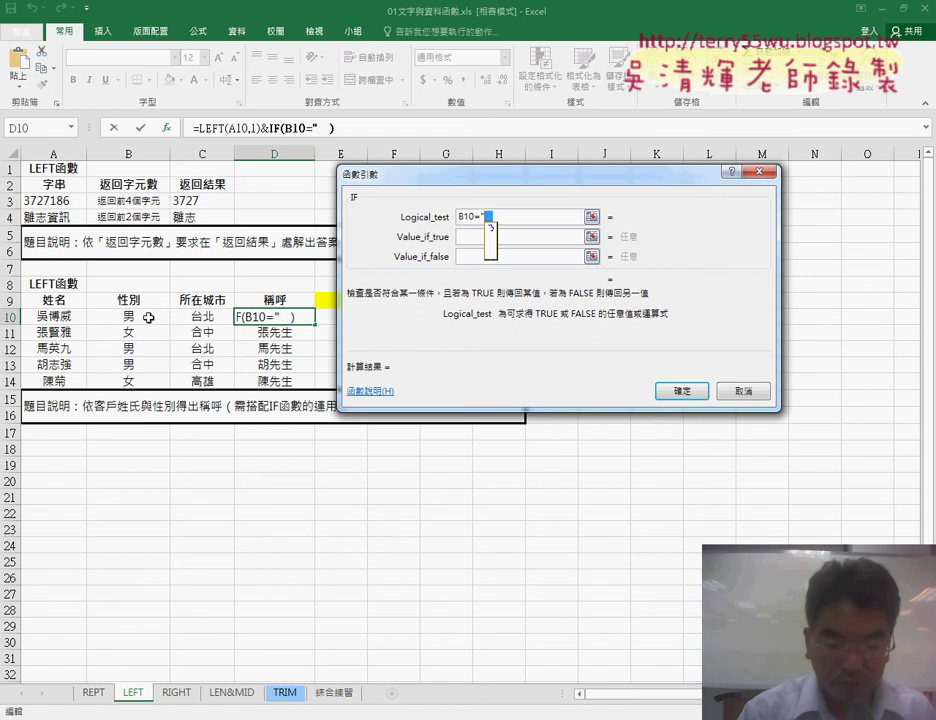
type("南")
key("Down")
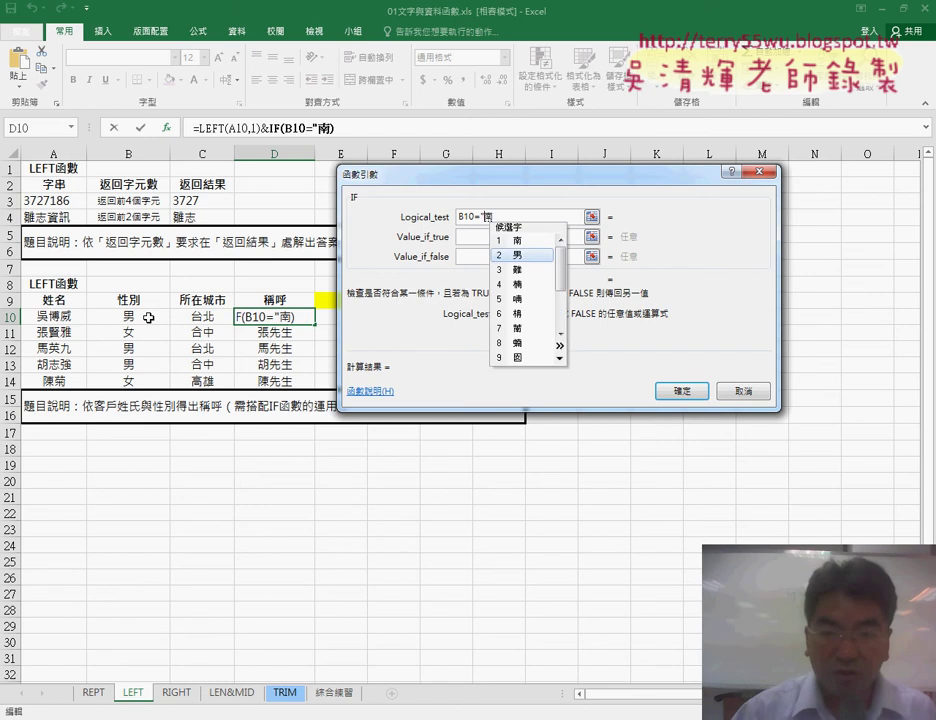
key("Return")
type("\"")
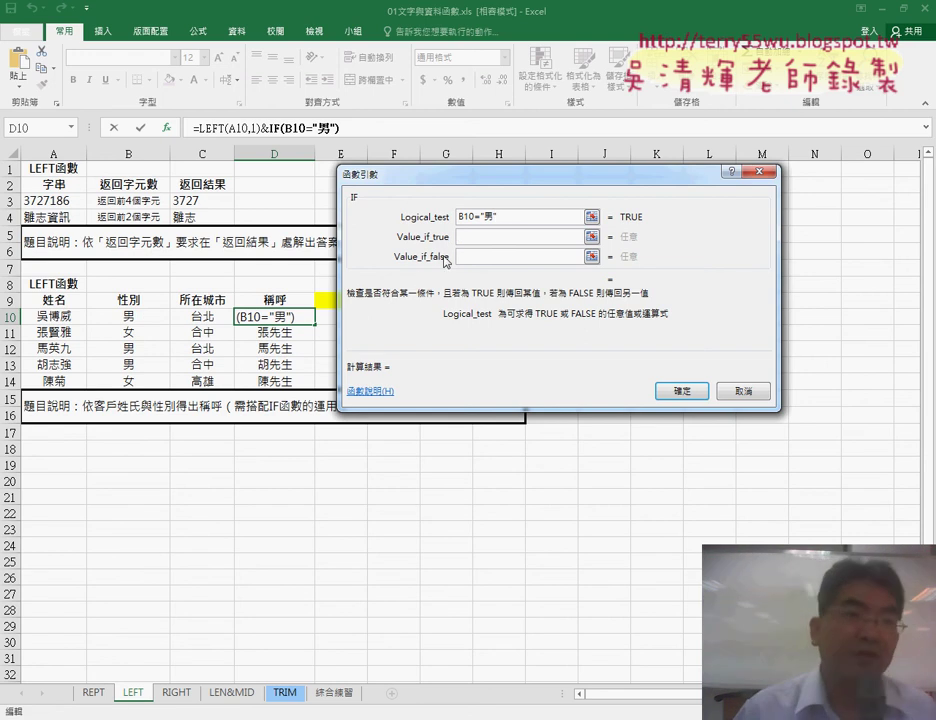
left_click(505, 238)
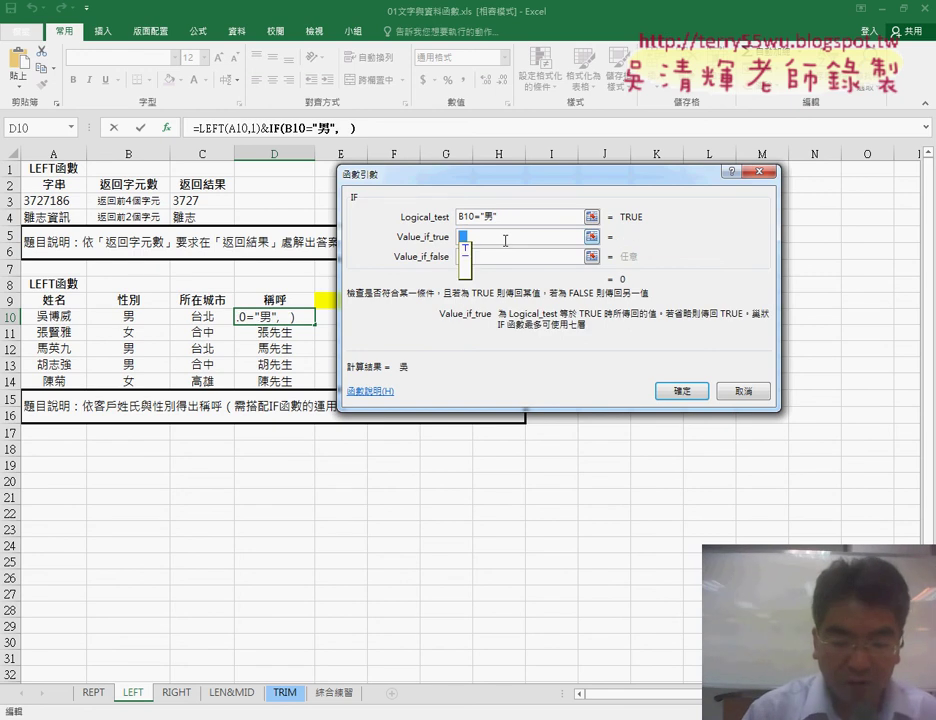
type("先")
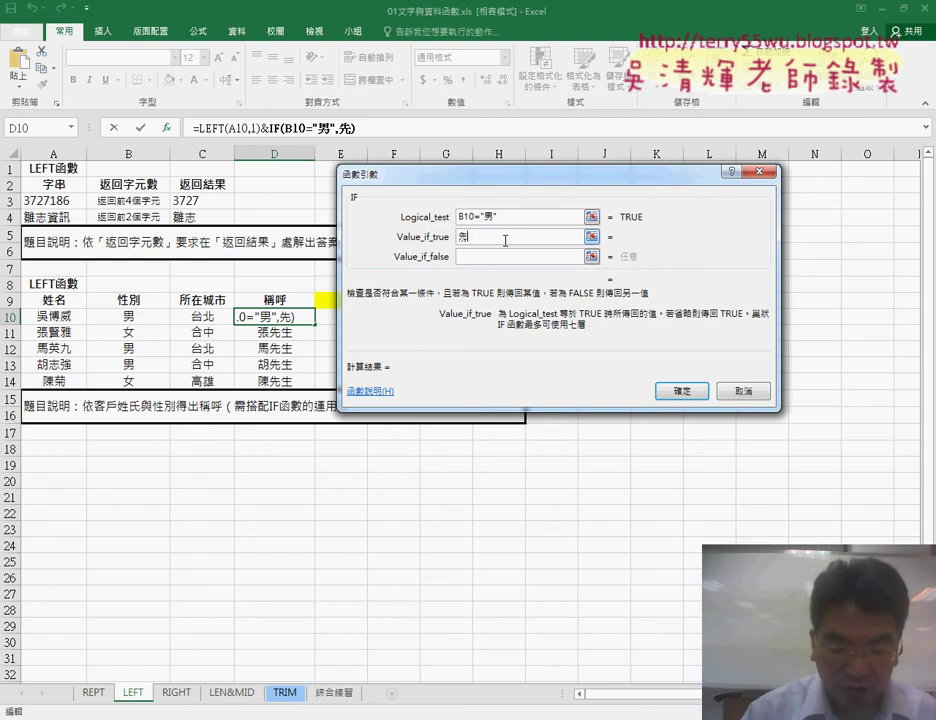
type("生")
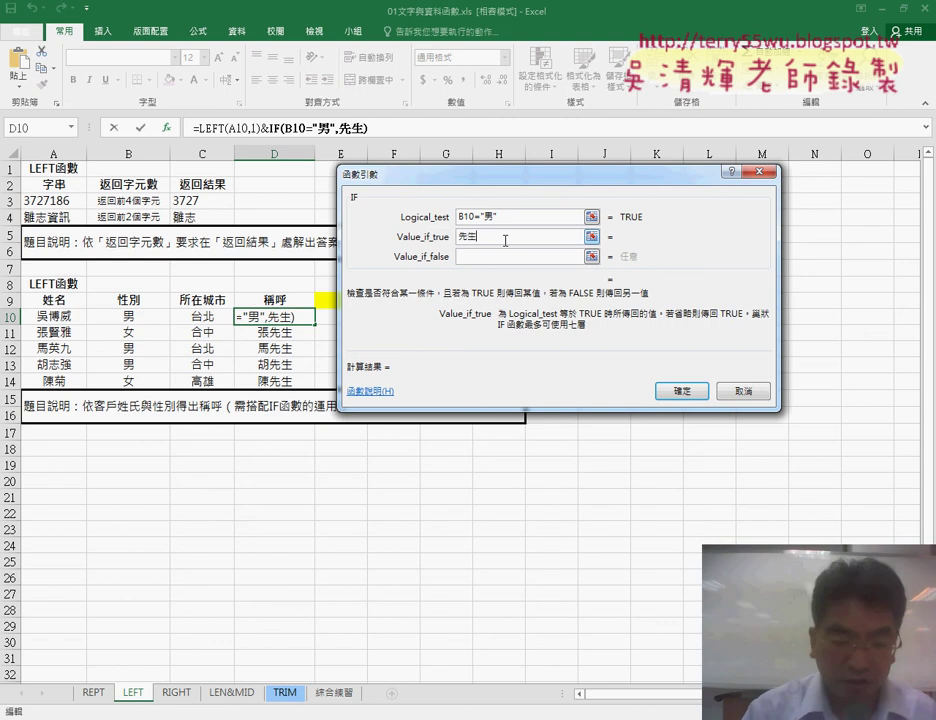
key("Tab")
type("小")
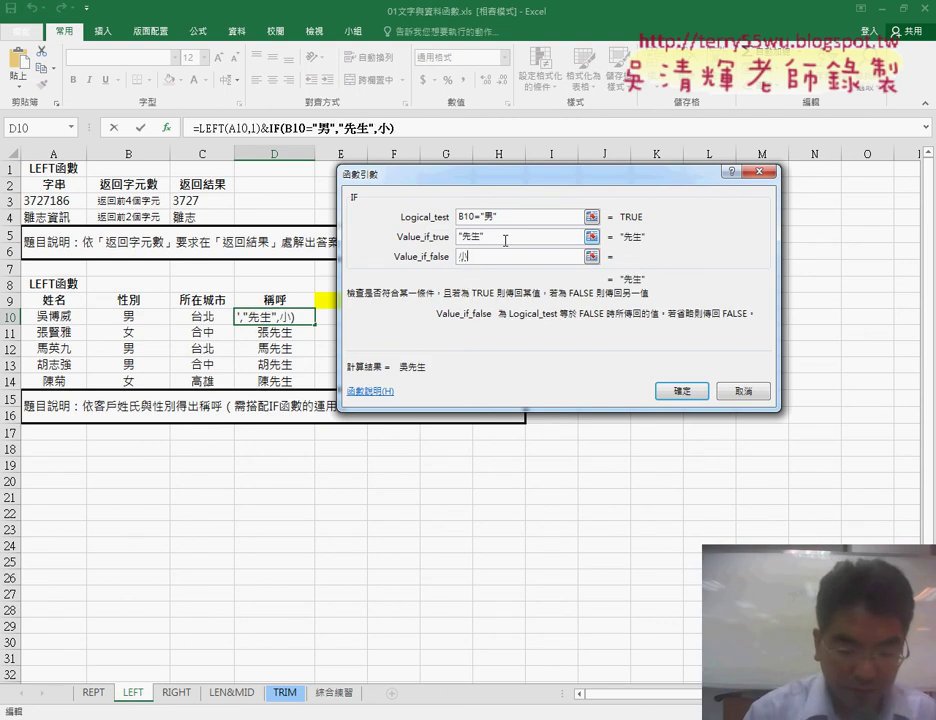
type("姐")
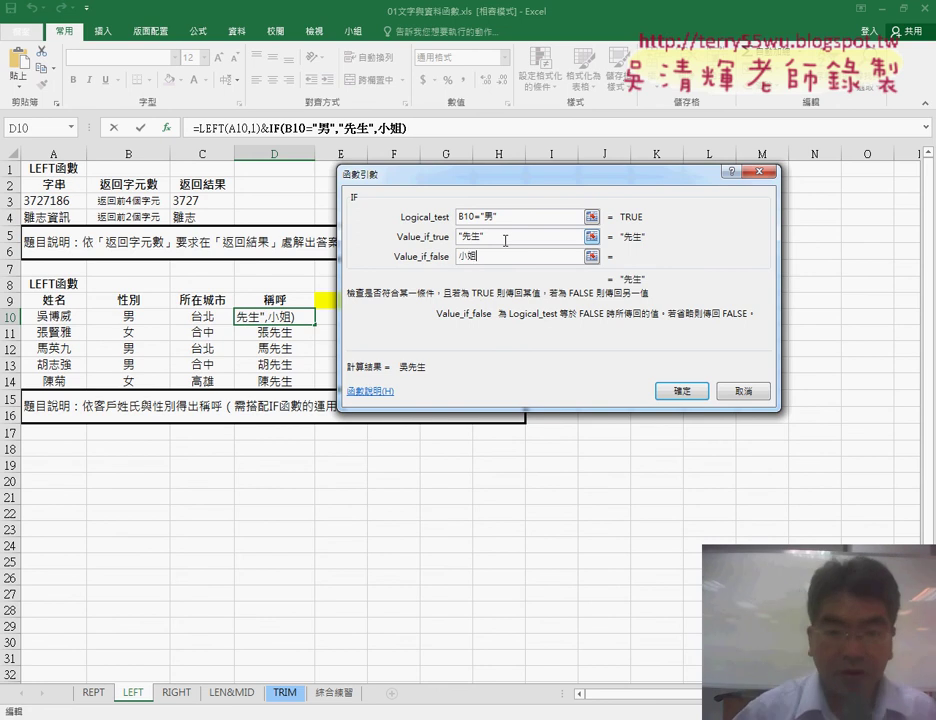
left_click(517, 238)
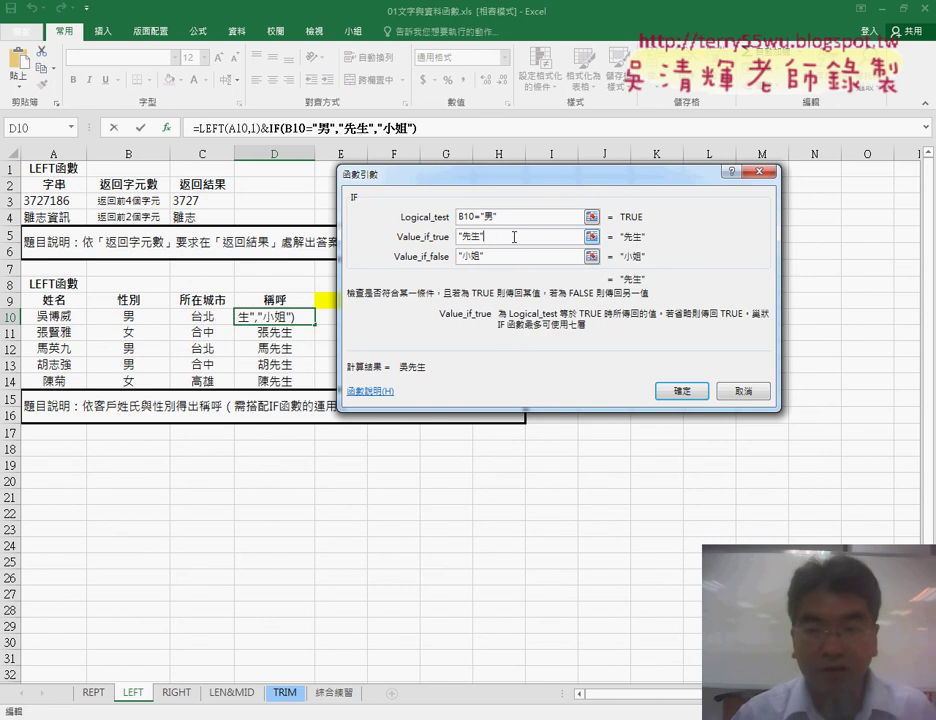
left_click(676, 389)
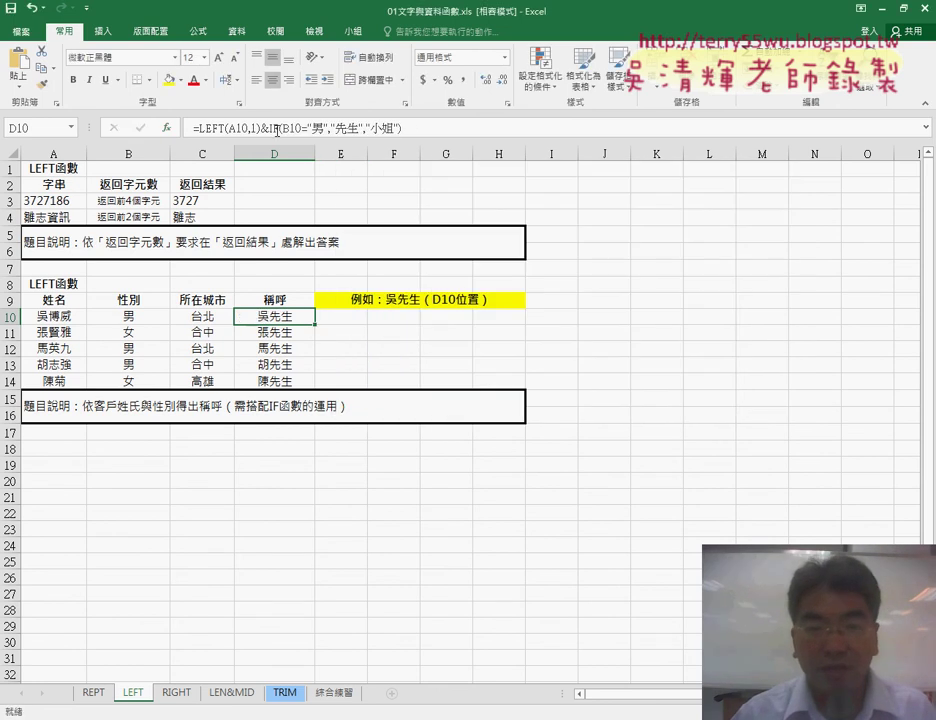
Fill D10's IF formula down to D14: 吳先生, 張小姐, 馬先生, 胡先生, 陳小姐
left_click_drag(276, 128, 419, 129)
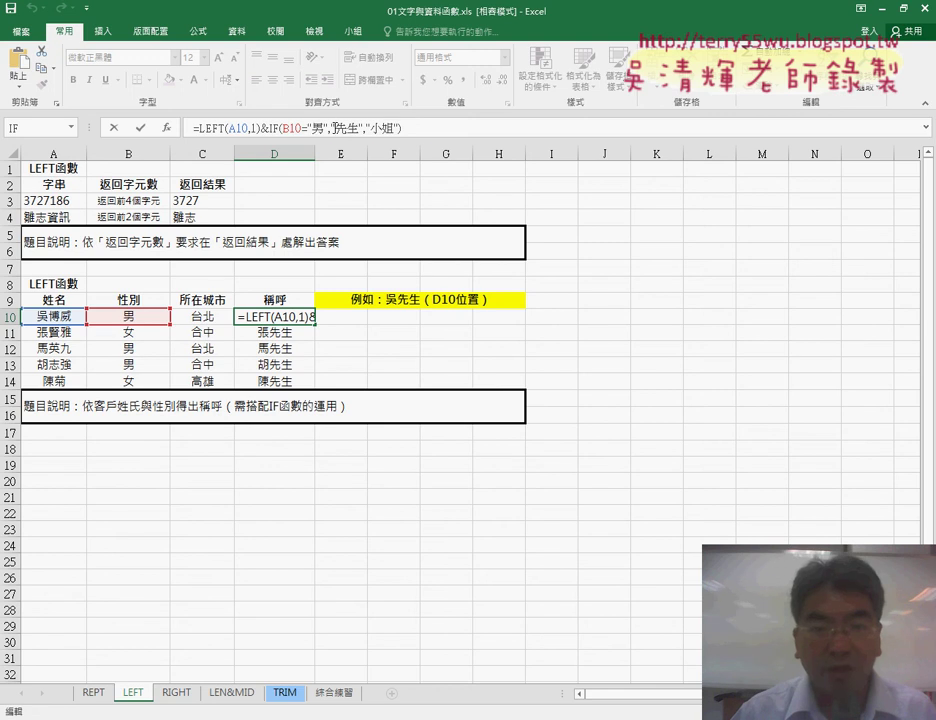
left_click(292, 128)
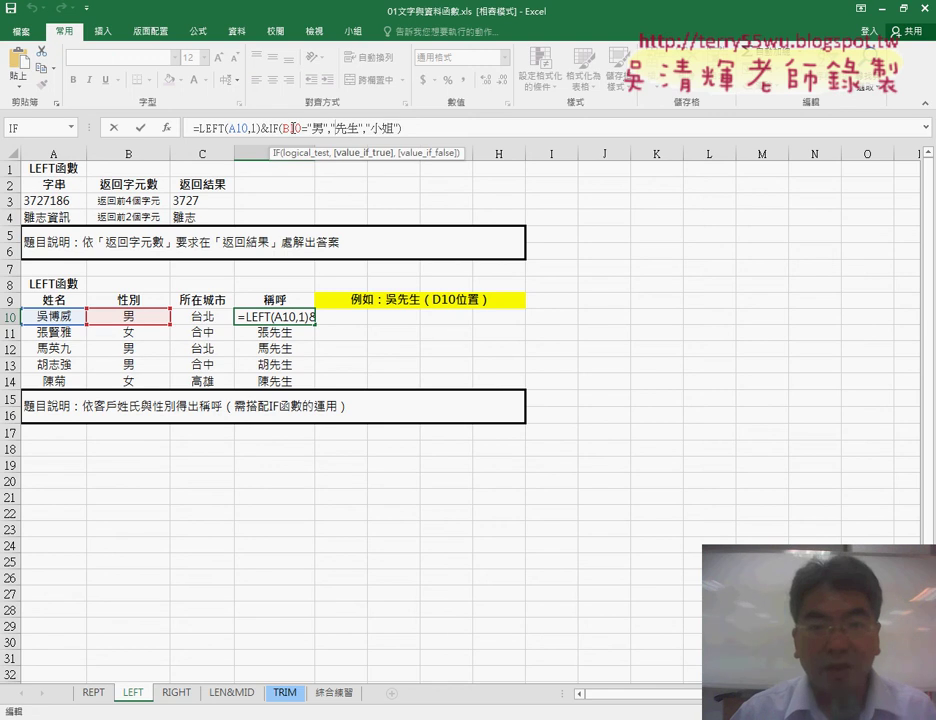
left_click(140, 128)
left_click_drag(315, 324, 312, 388)
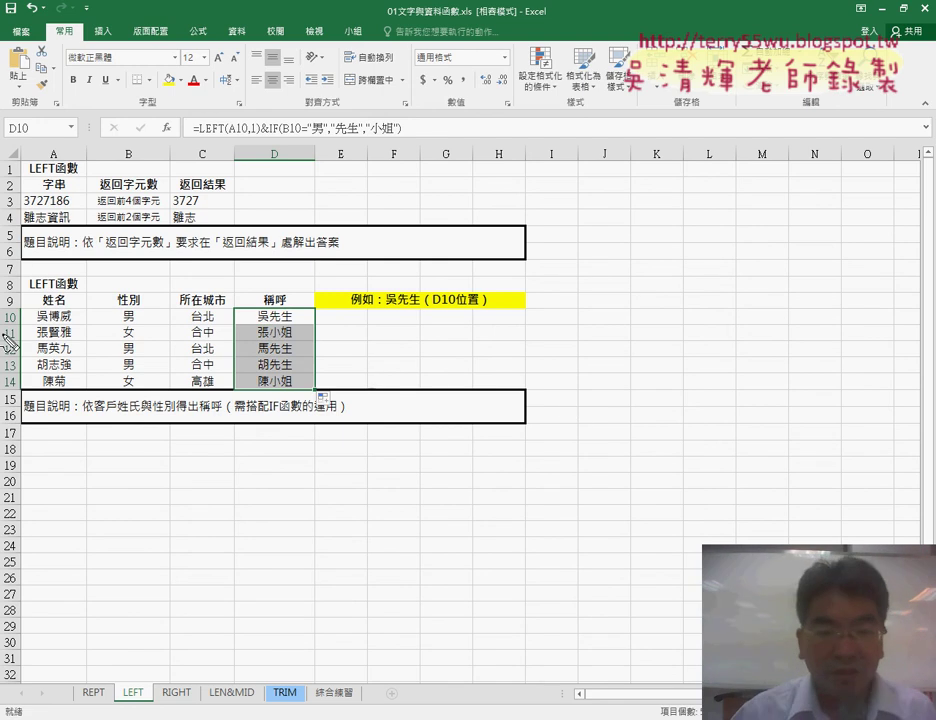
Circle the 女 entries and 小姐 results in red, then clear the annotations
left_click_drag(140, 328, 138, 334)
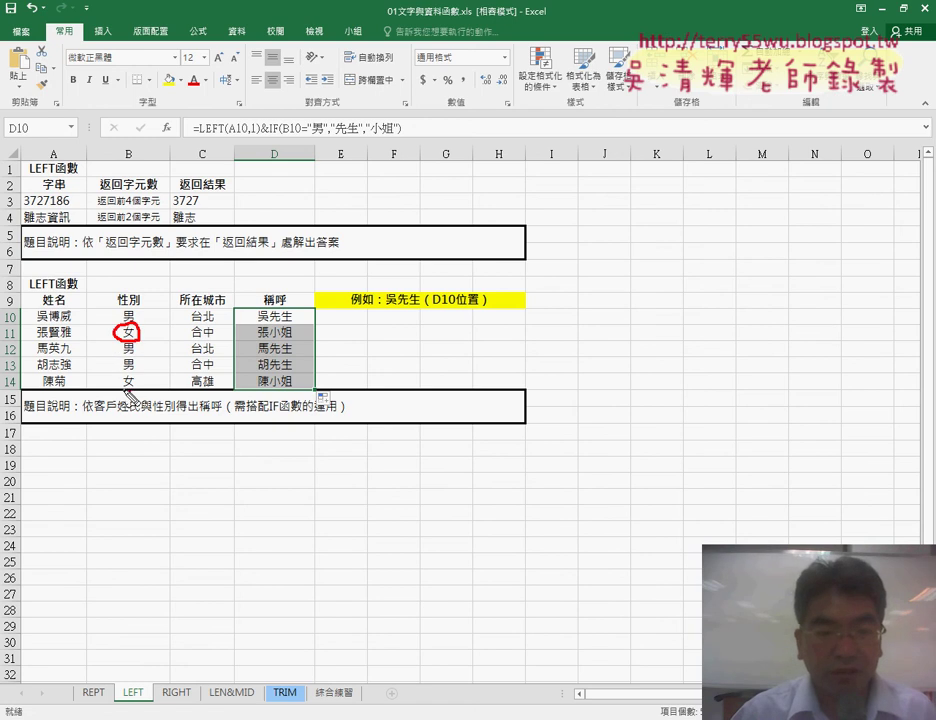
left_click_drag(130, 394, 136, 376)
left_click_drag(286, 338, 292, 326)
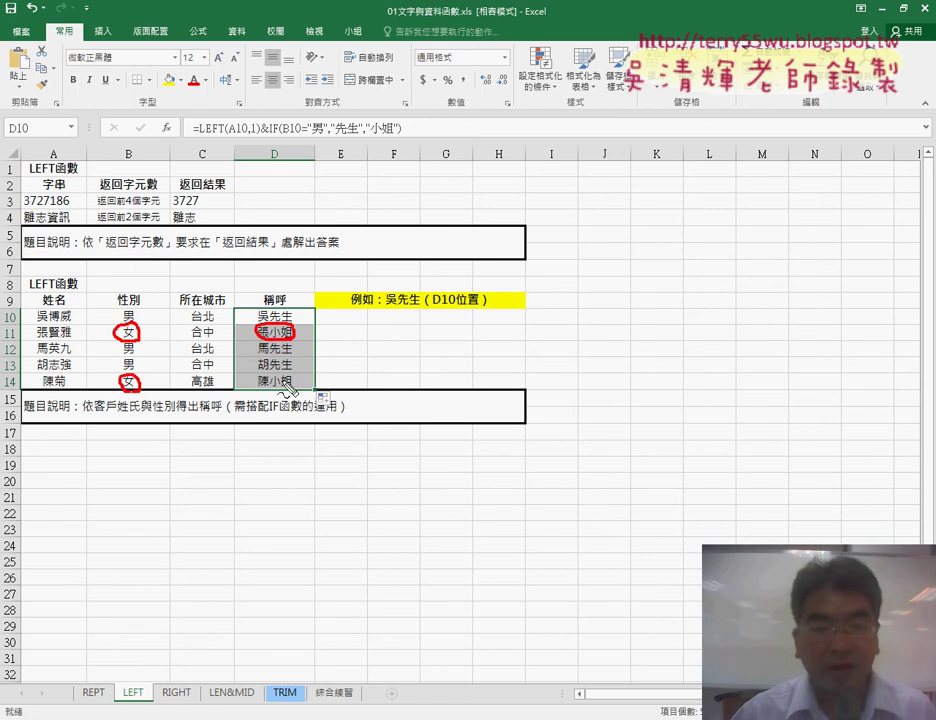
left_click_drag(288, 386, 292, 376)
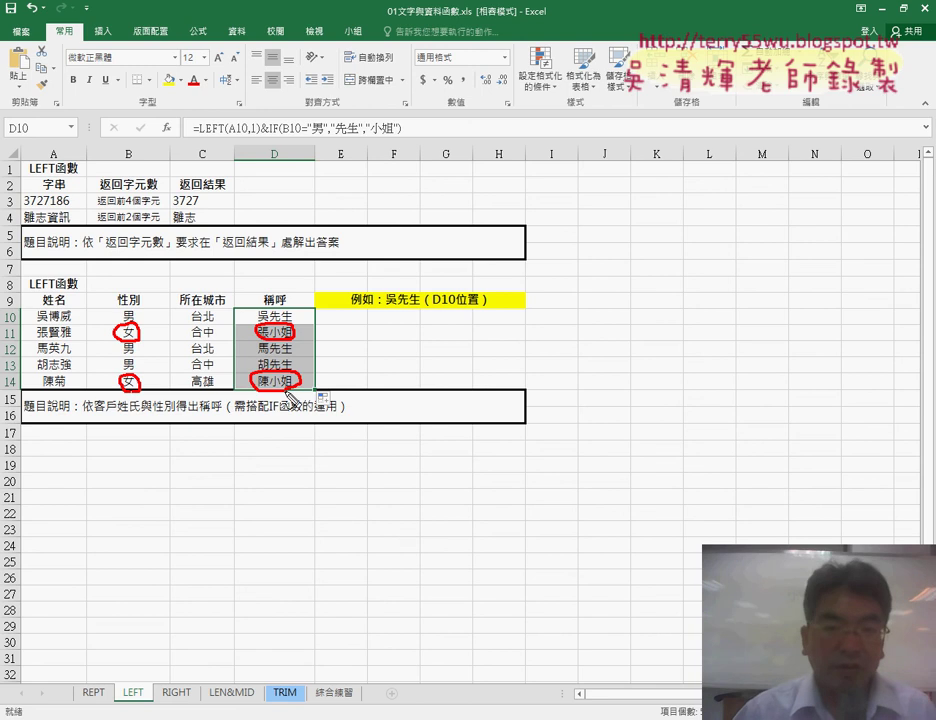
key("Escape")
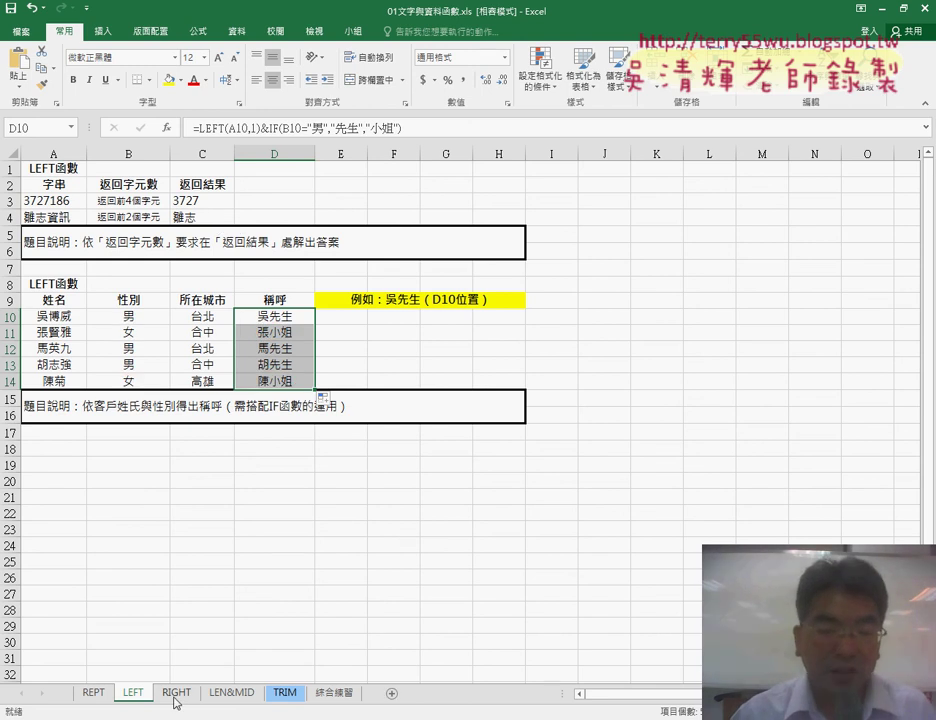
Switch to the LEN&MID sheet and select C3
left_click(231, 692)
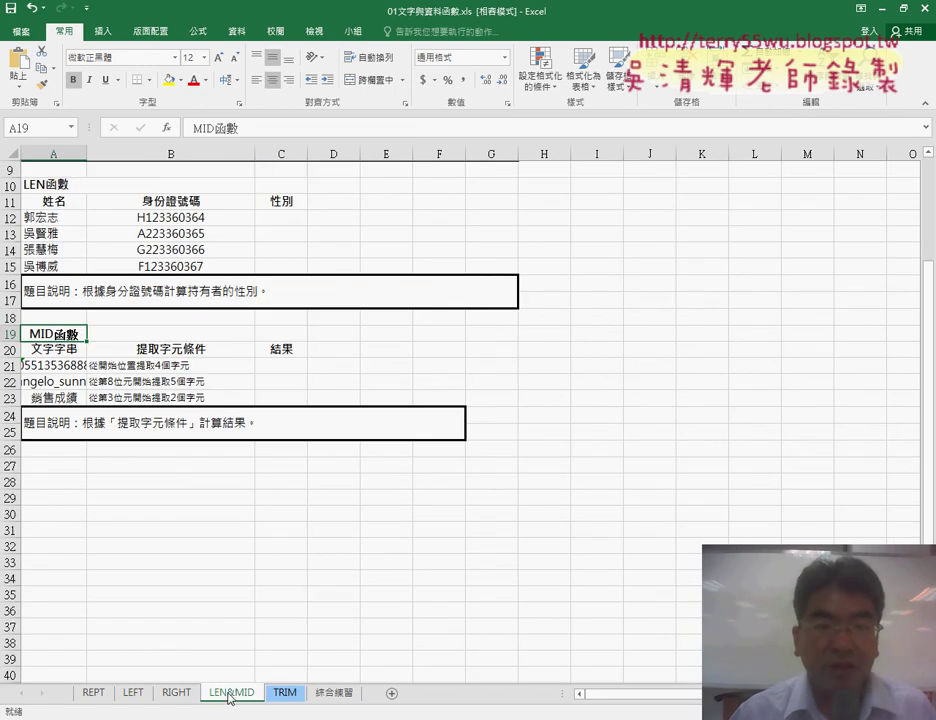
scroll(314, 227, "up", 3)
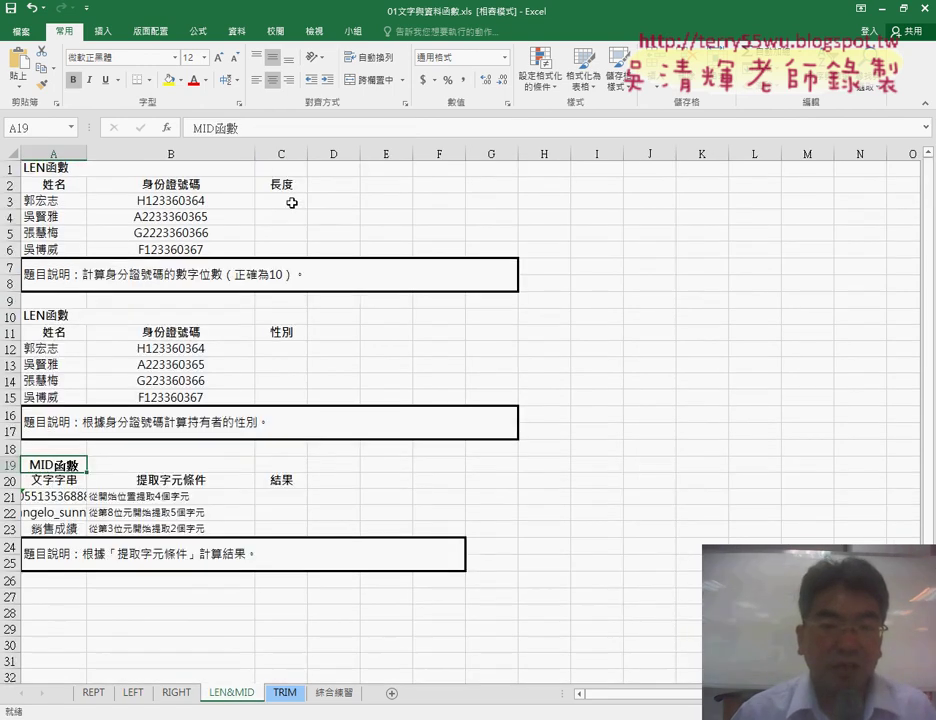
left_click(292, 203)
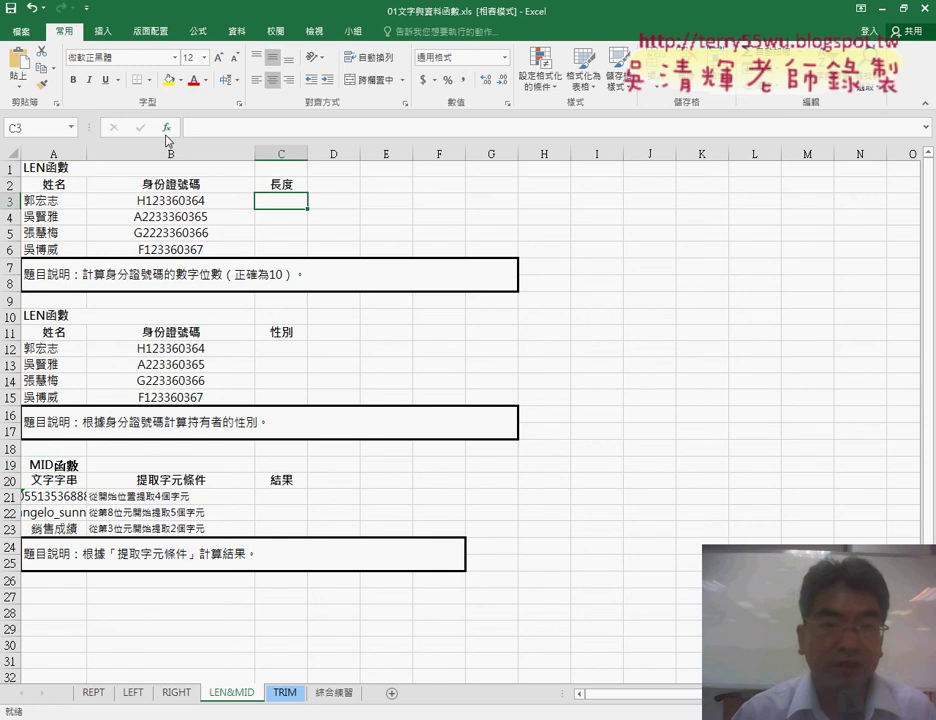
Enter =LEN(B3) in C3 and copy it down to C6
left_click(167, 128)
left_click(540, 215)
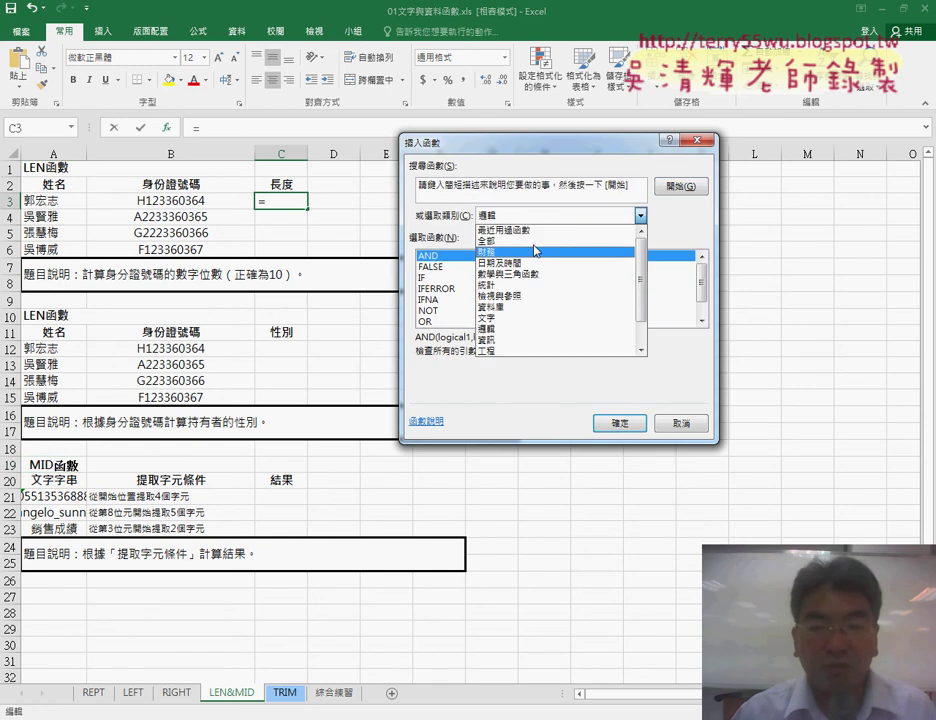
left_click(529, 318)
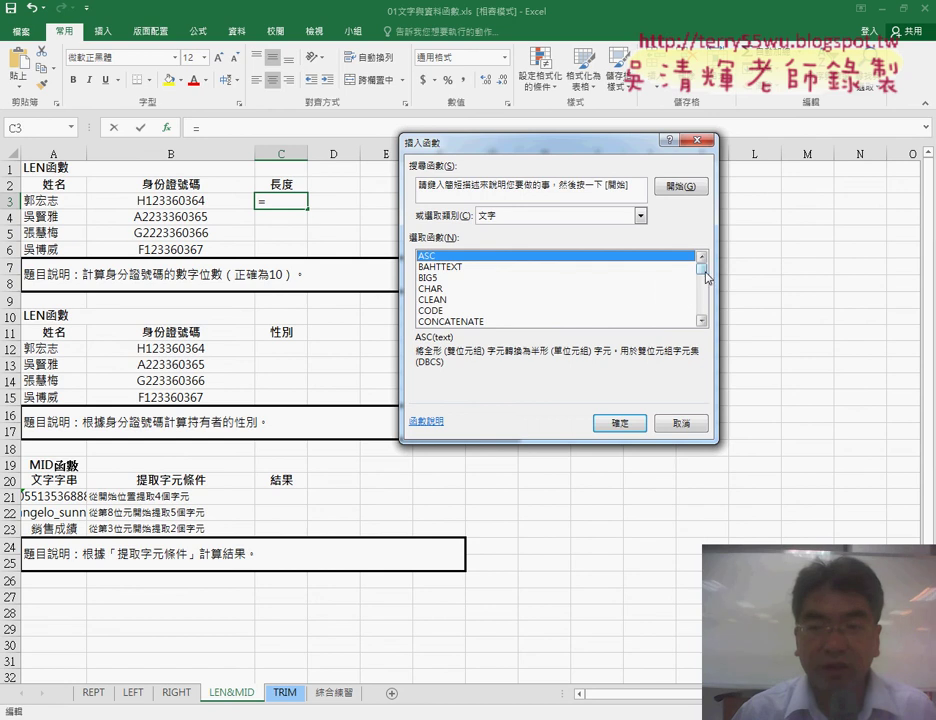
left_click_drag(703, 269, 702, 280)
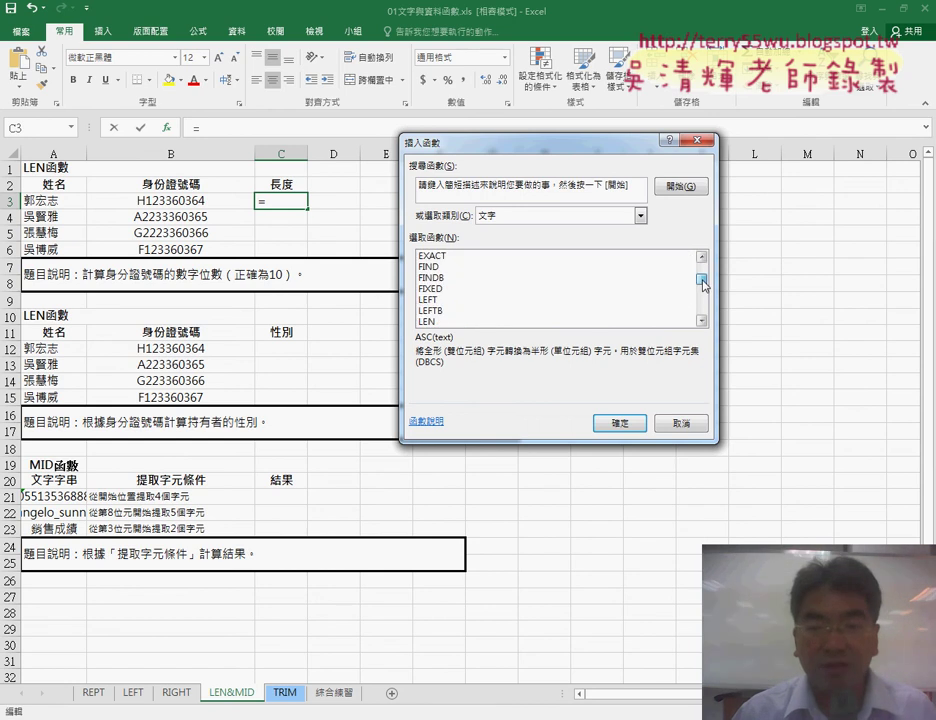
double_click(456, 322)
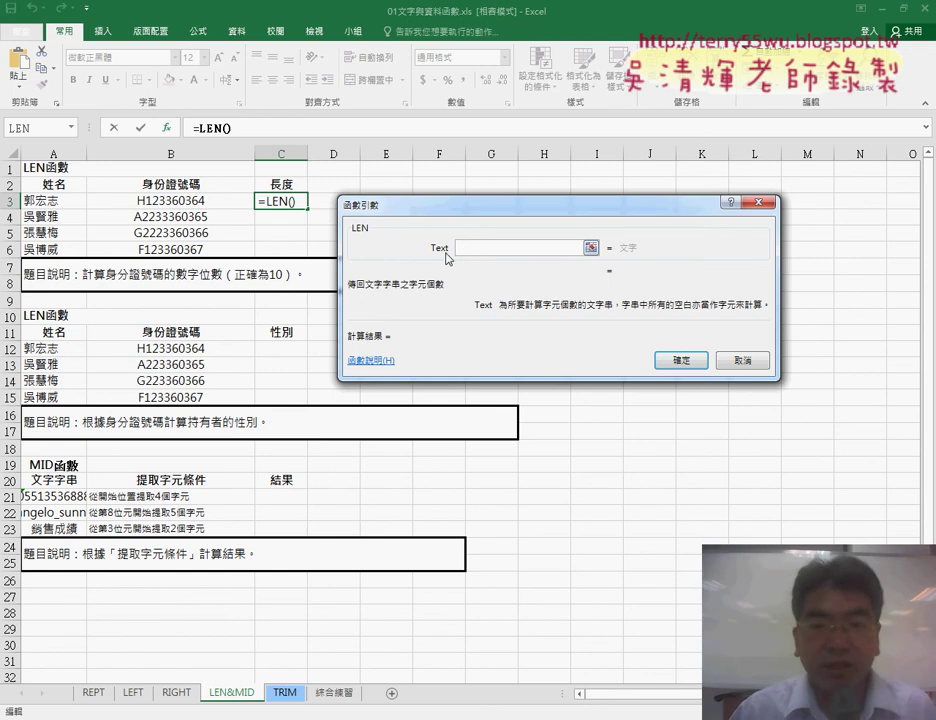
left_click(195, 201)
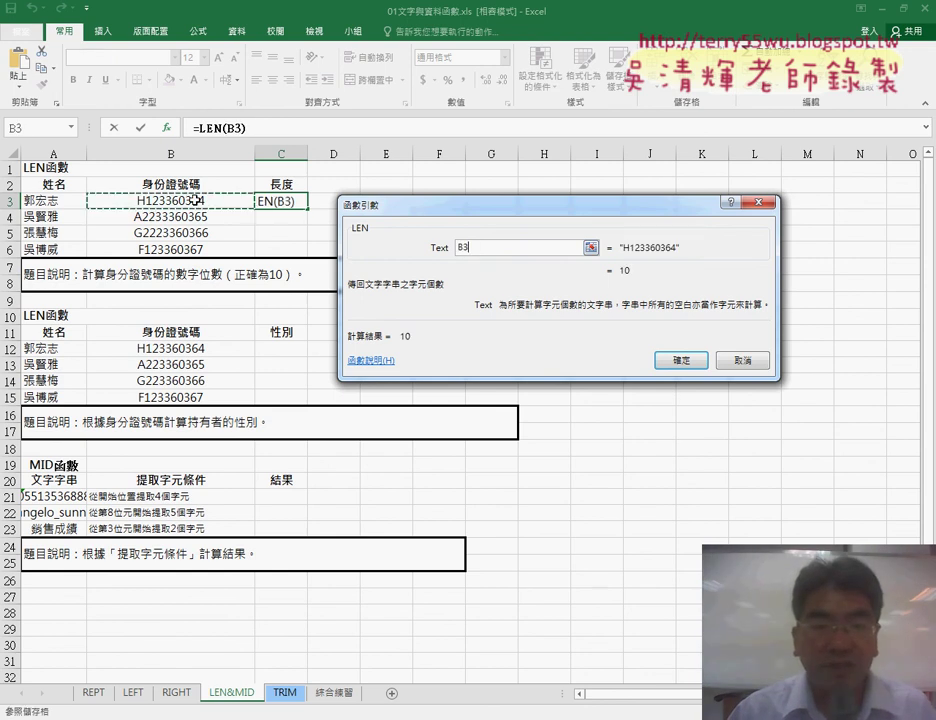
left_click(680, 358)
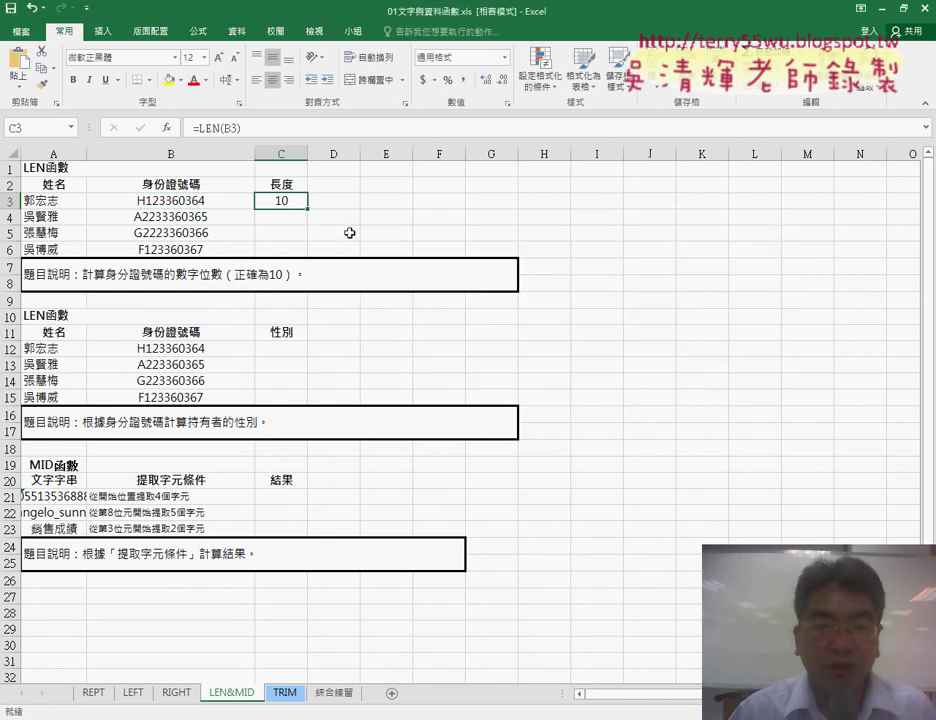
left_click_drag(309, 212, 308, 250)
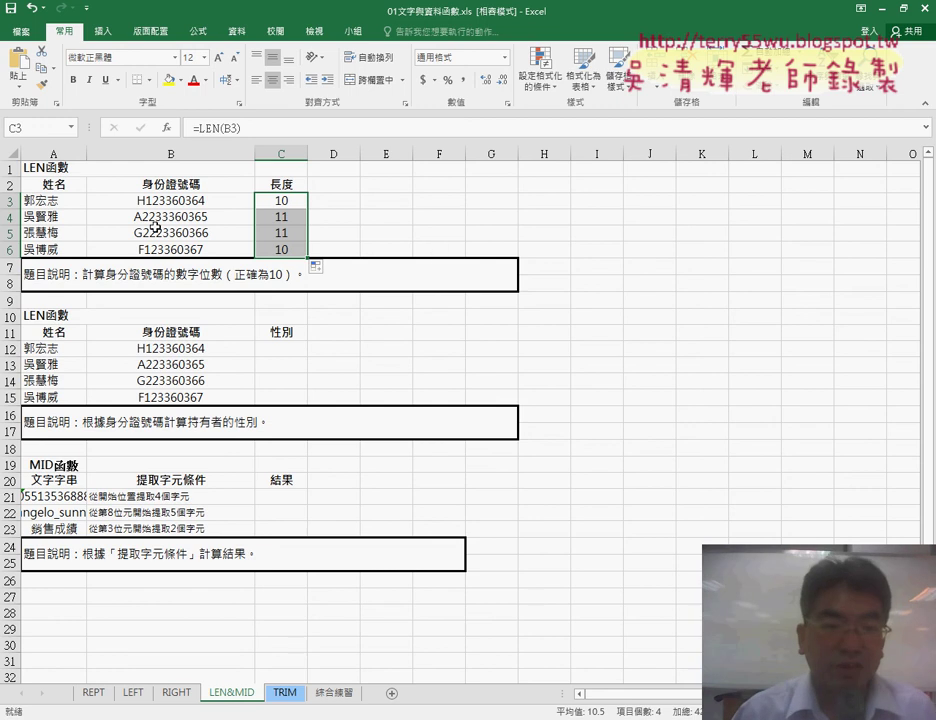
Select D3 for the ID-length check
left_click(341, 202)
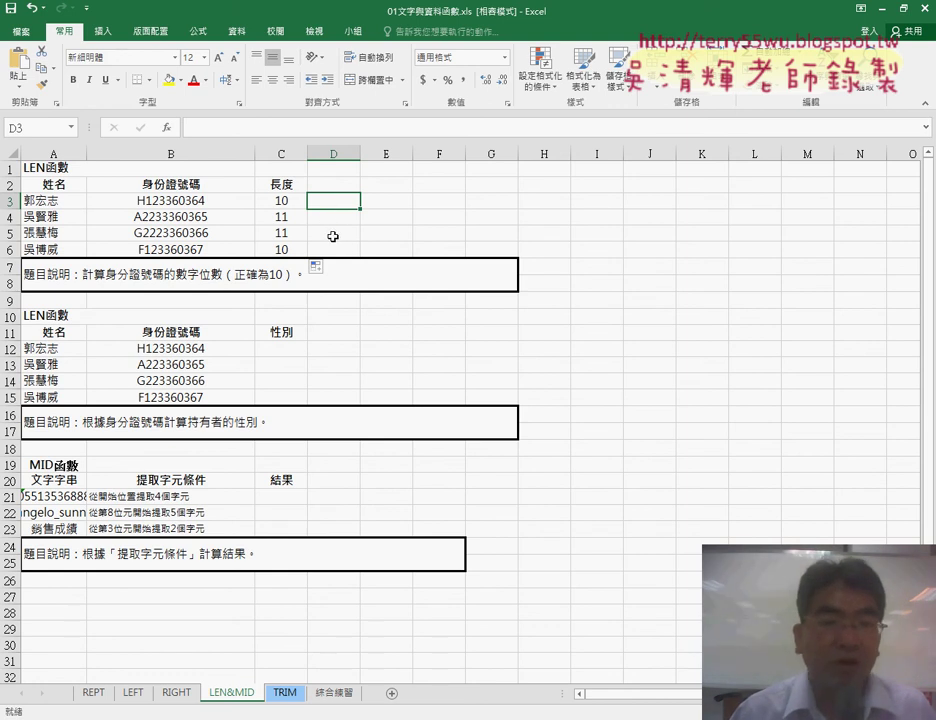
Insert an IF in D3 with the condition C3=10
left_click(167, 128)
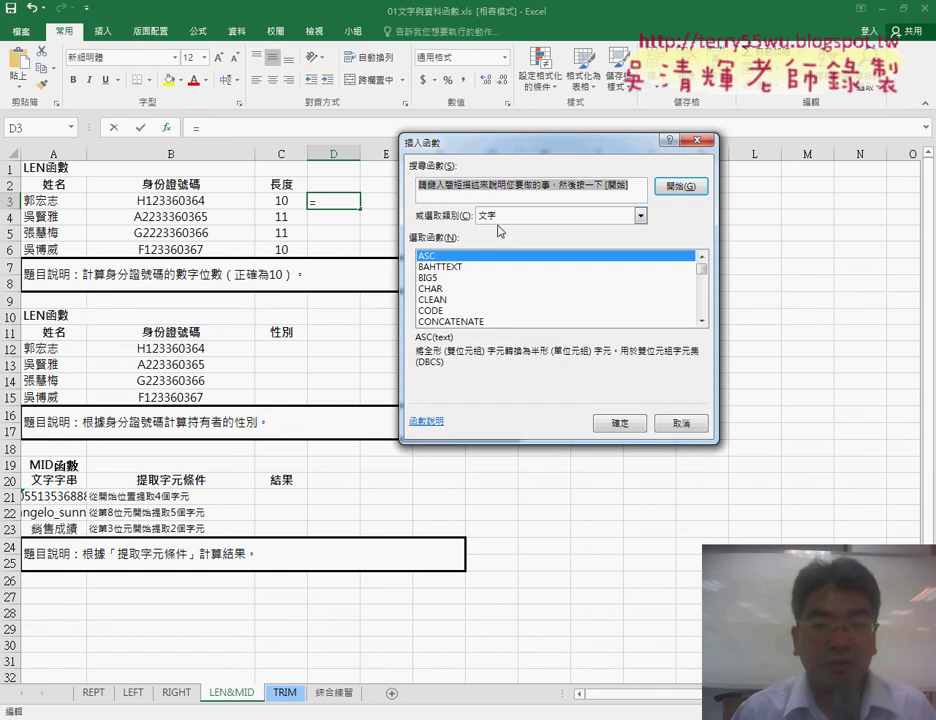
left_click(640, 215)
left_click(520, 328)
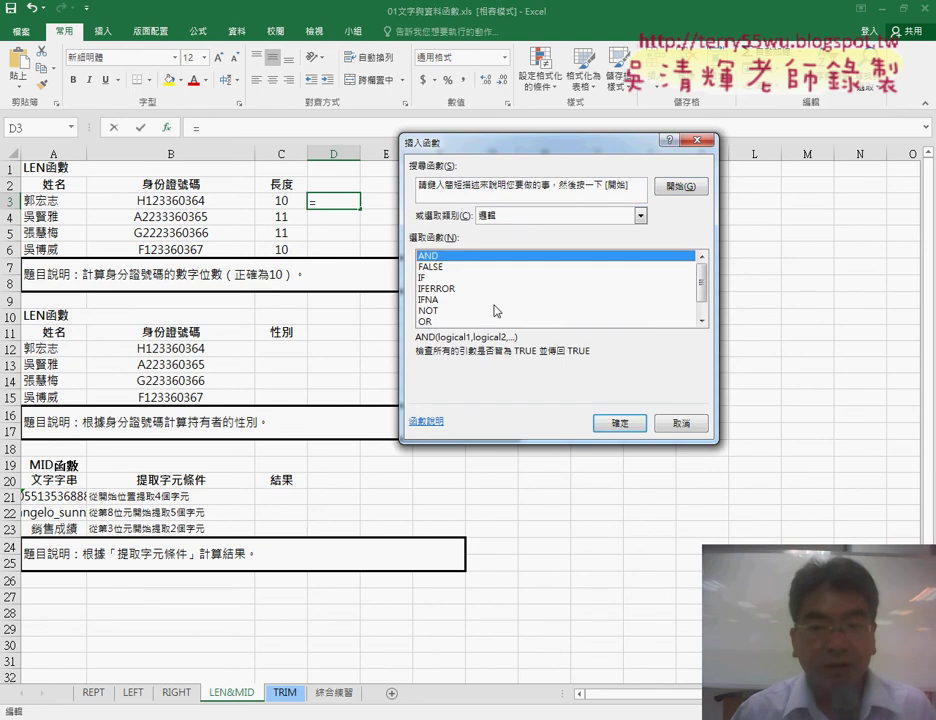
double_click(421, 277)
left_click(282, 200)
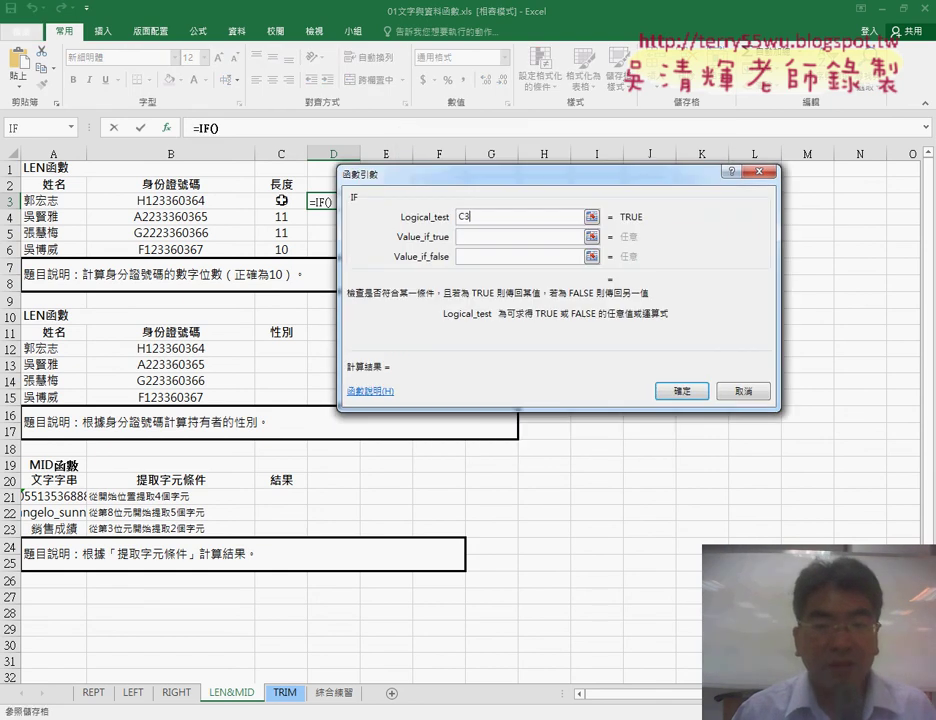
type("-")
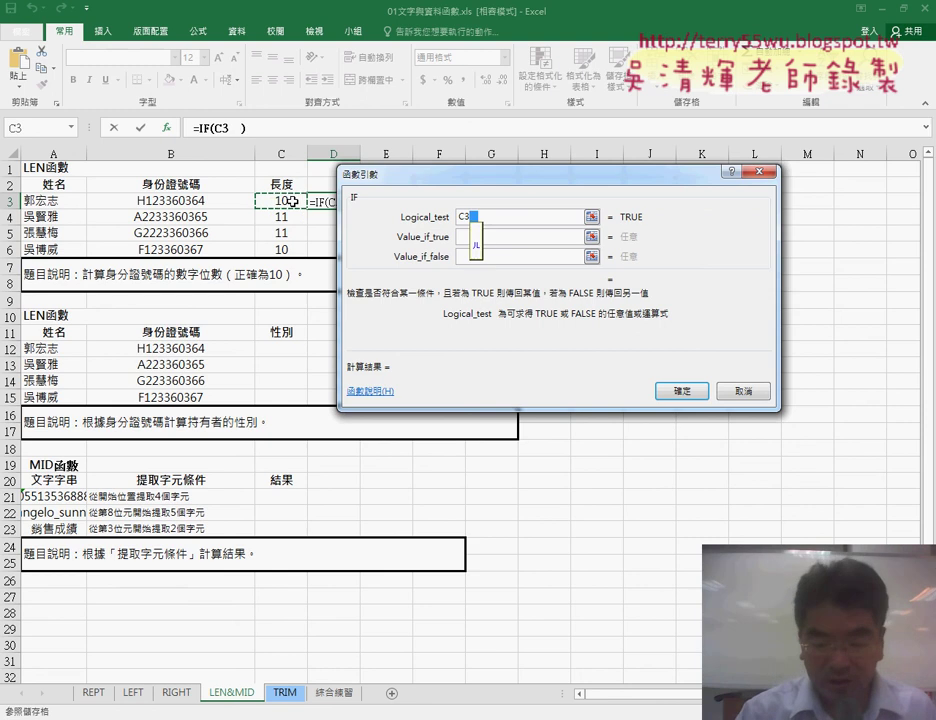
key("BackSpace")
type("=10")
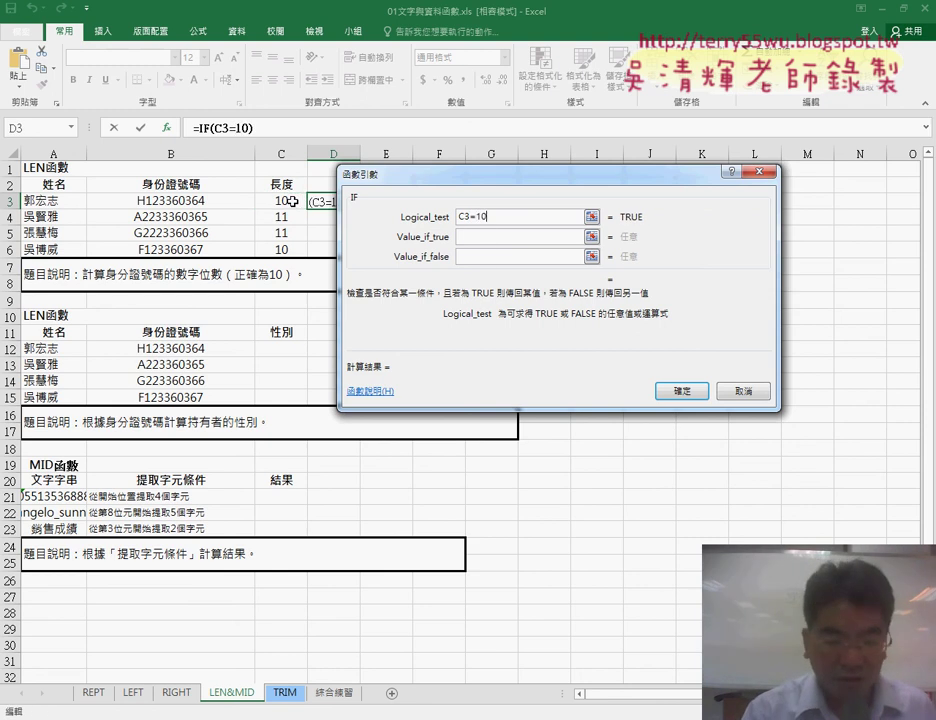
Set the IF results to "Y" and "N" and fill down to D6, giving Y, N, N, Y
key("Tab")
type("Y")
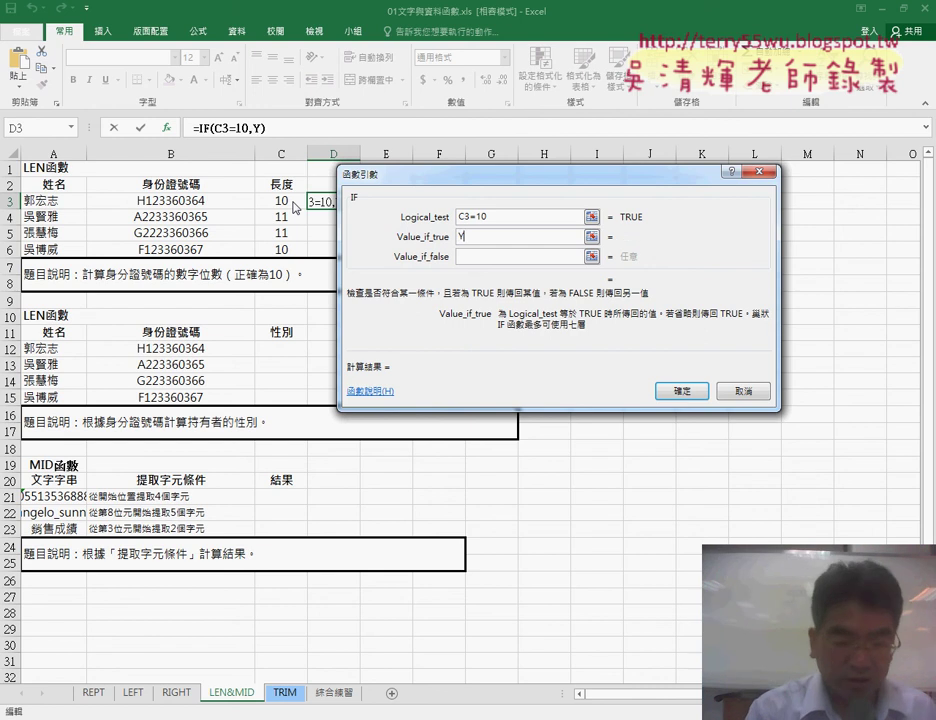
key("Tab")
type("N")
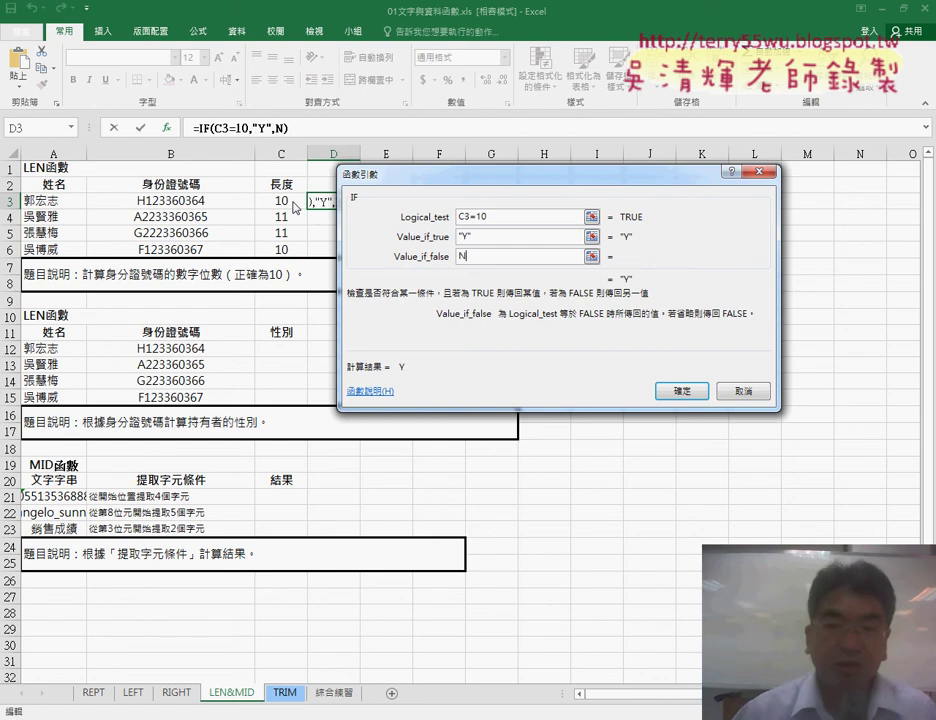
left_click(503, 235)
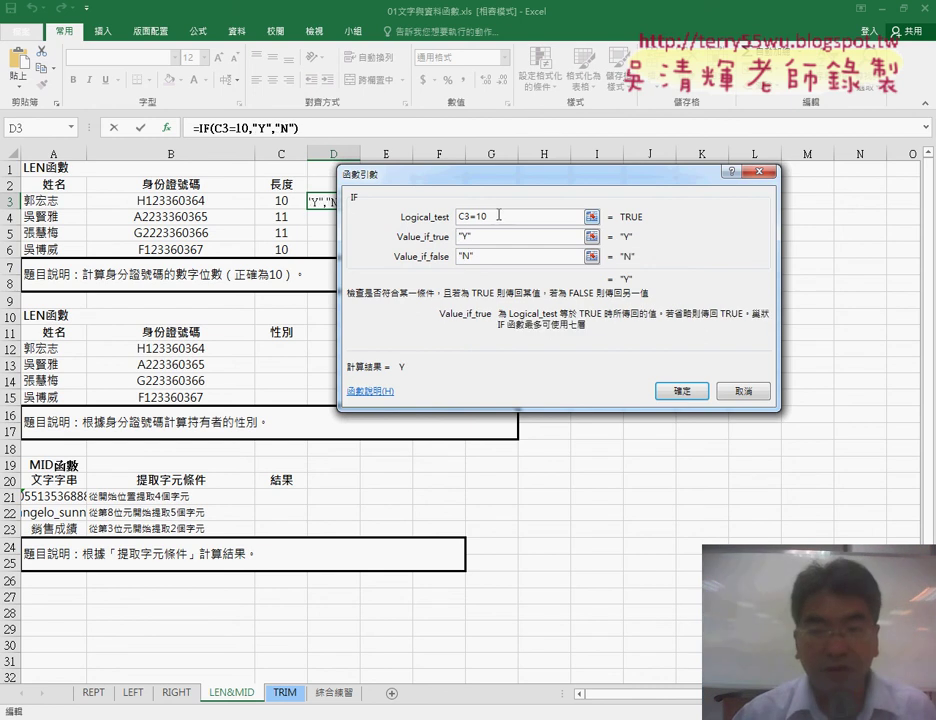
left_click_drag(498, 215, 343, 211)
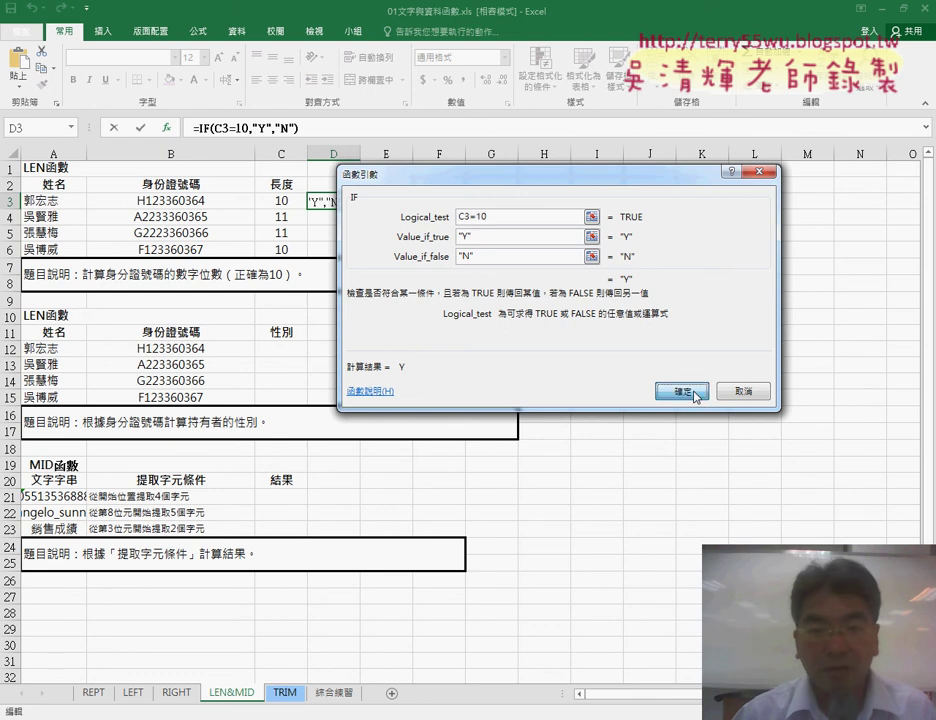
left_click(682, 390)
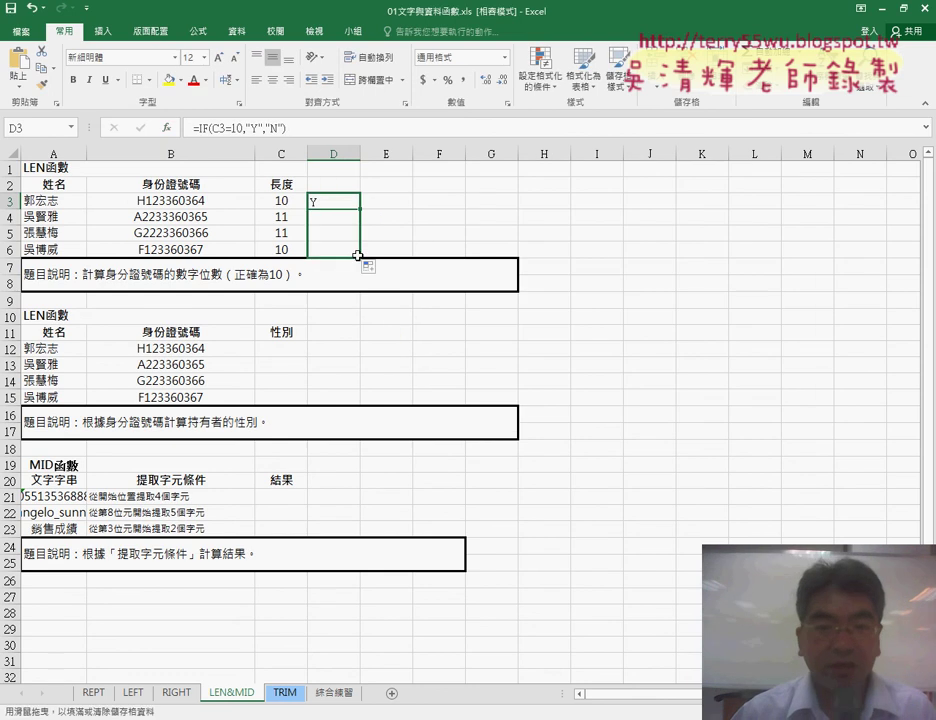
left_click_drag(362, 210, 361, 258)
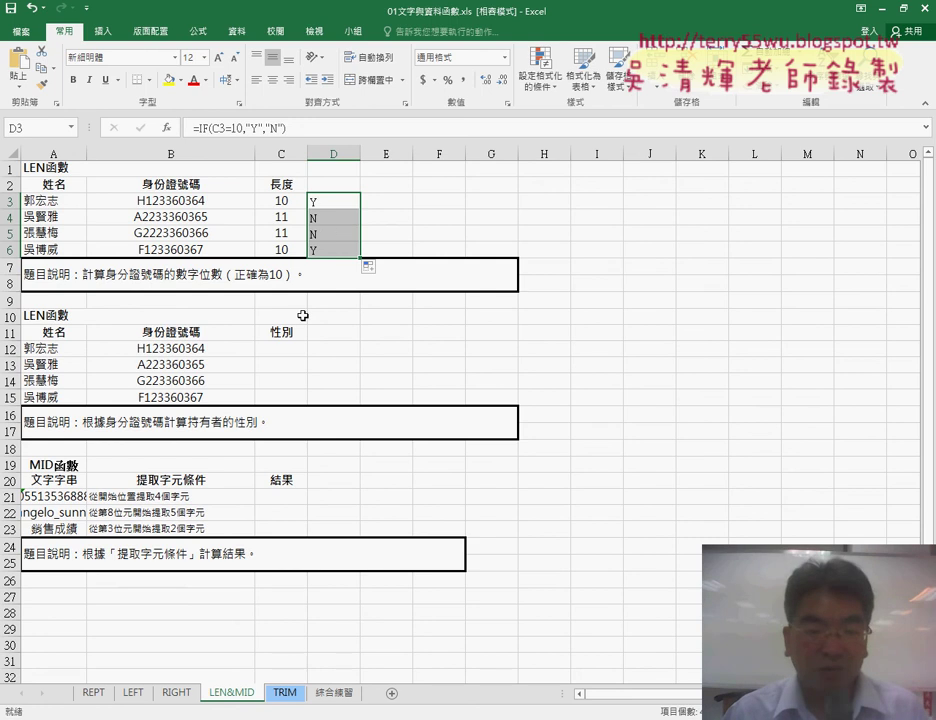
left_click(175, 693)
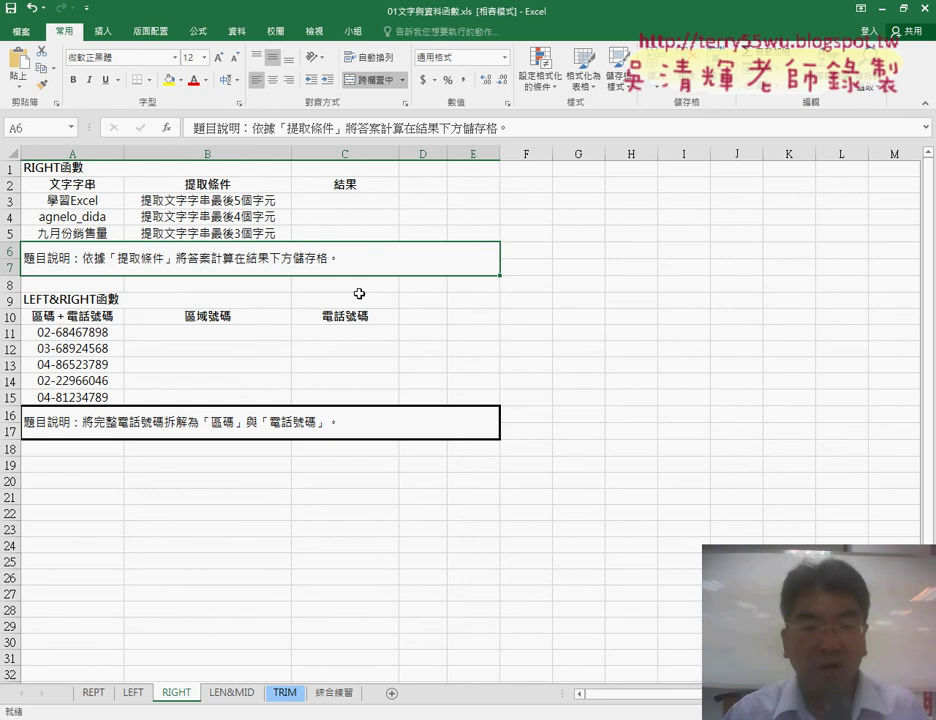
Widen column A on LEN&MID, then bring up the 綜合練習 phone-number exercise
left_click(209, 335)
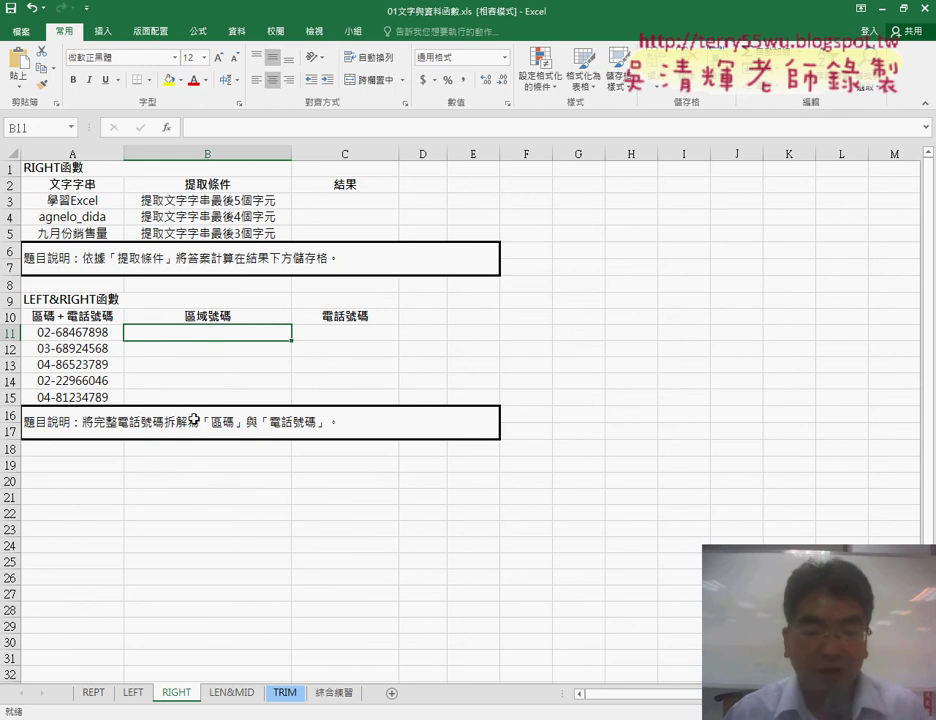
left_click(232, 693)
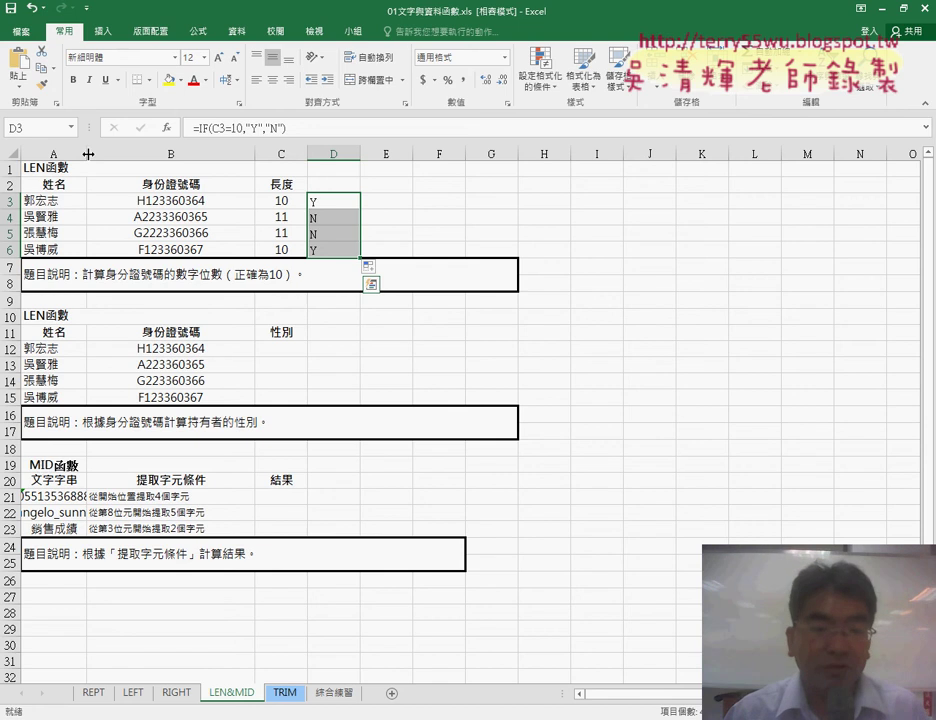
left_click_drag(88, 153, 108, 153)
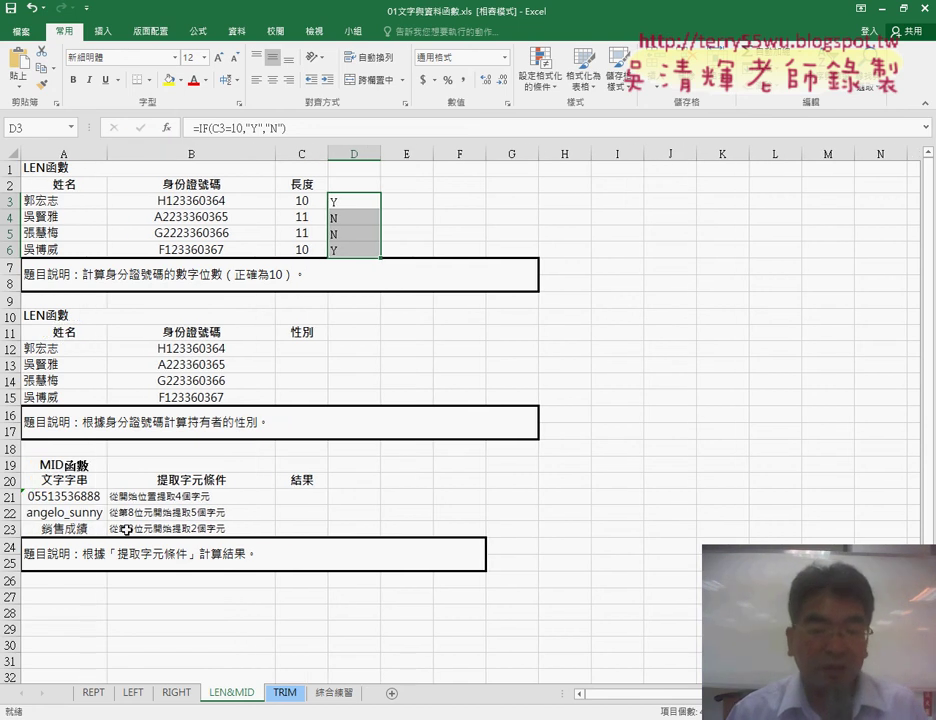
left_click(336, 695)
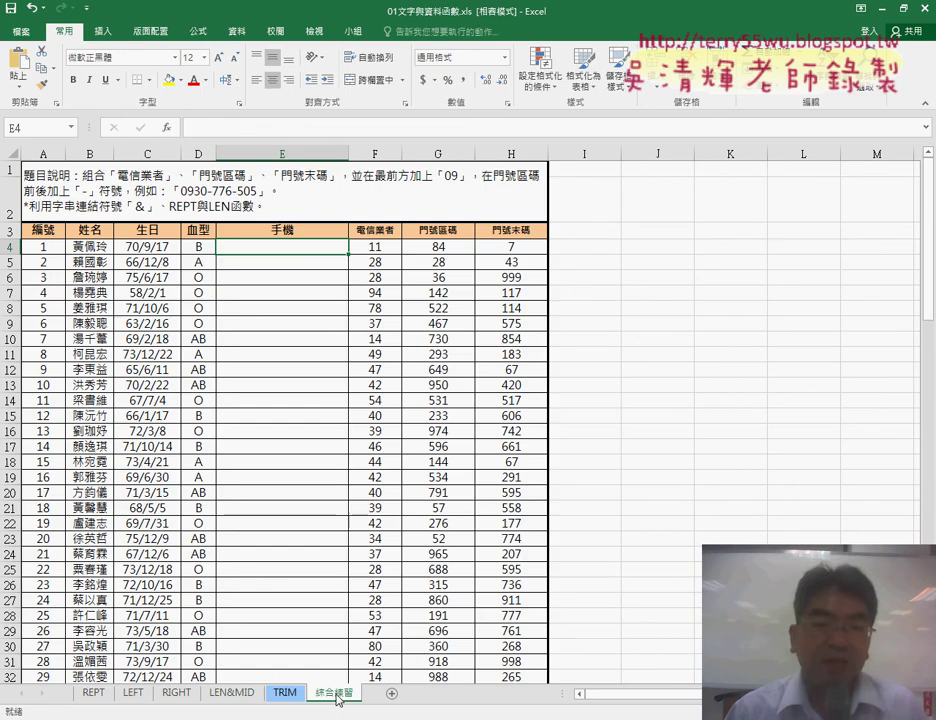